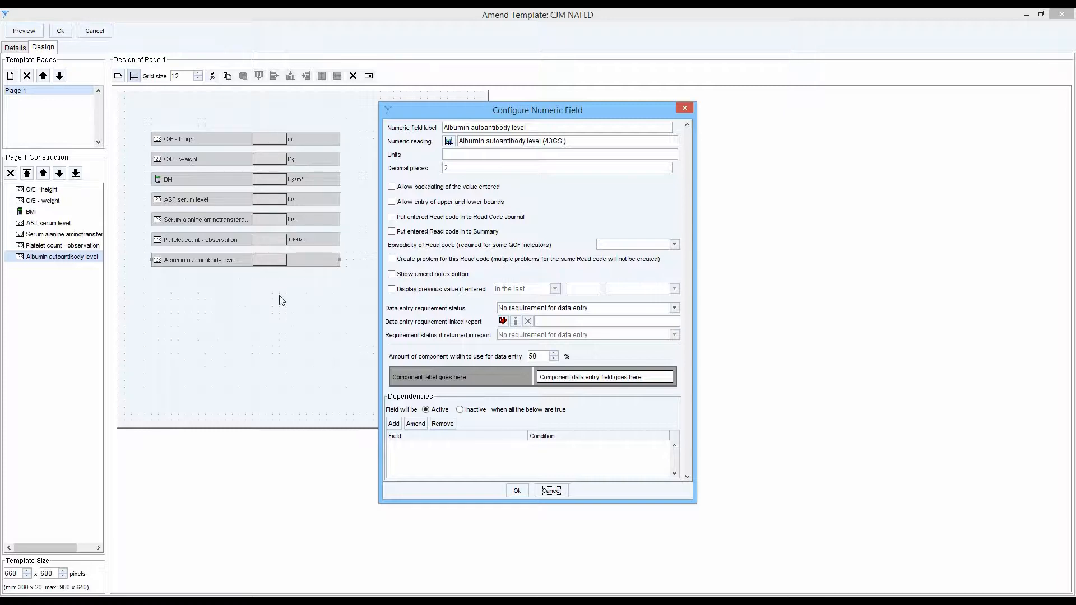
- Set the Albumin autoantibody level field to display the previous value if it was ever entered
left_click(395, 288)
left_click(555, 288)
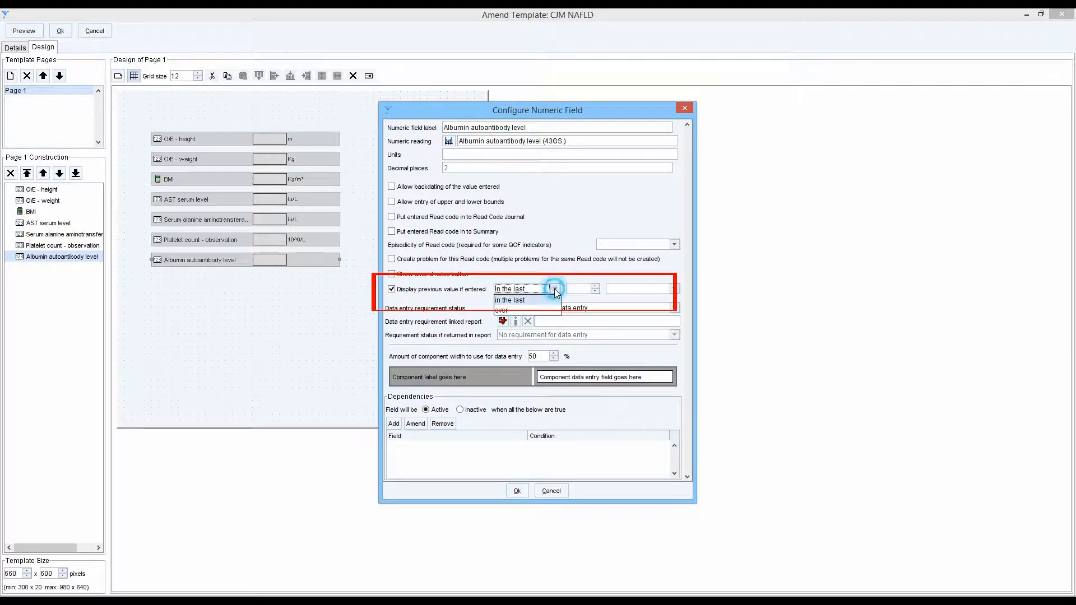
left_click(510, 311)
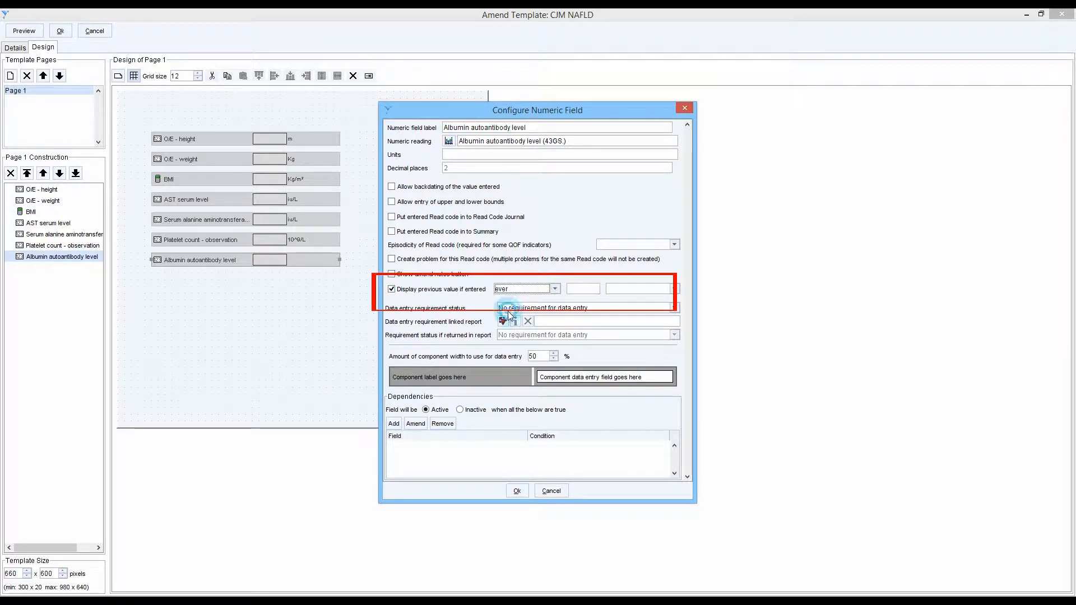
left_click(515, 490)
- Preview the template and check the previous-value history of its fields from BMI to albumin, closing the preview when done
left_click(25, 30)
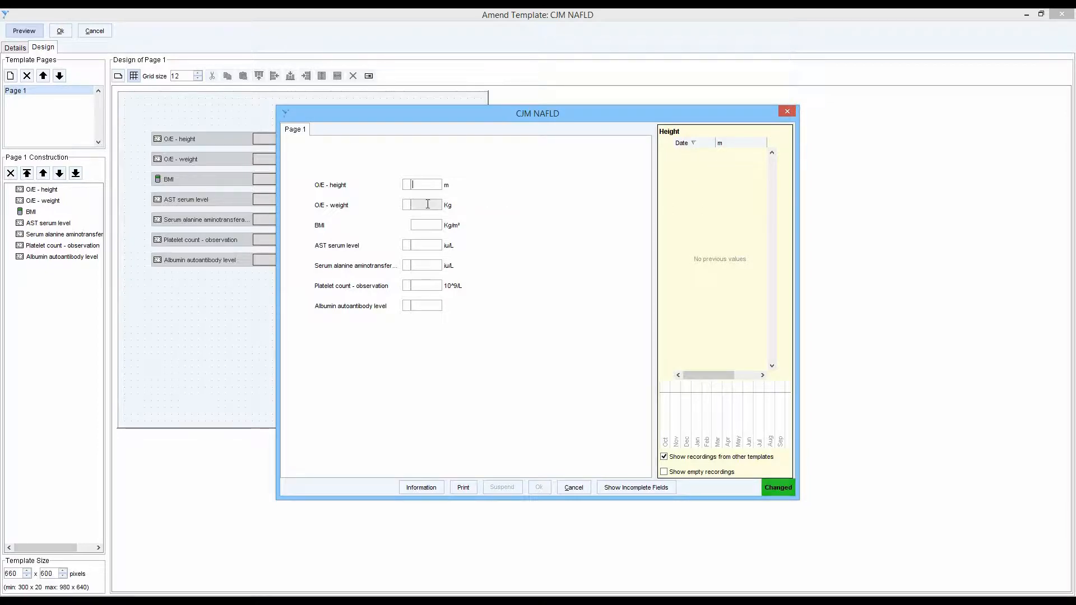
left_click(430, 224)
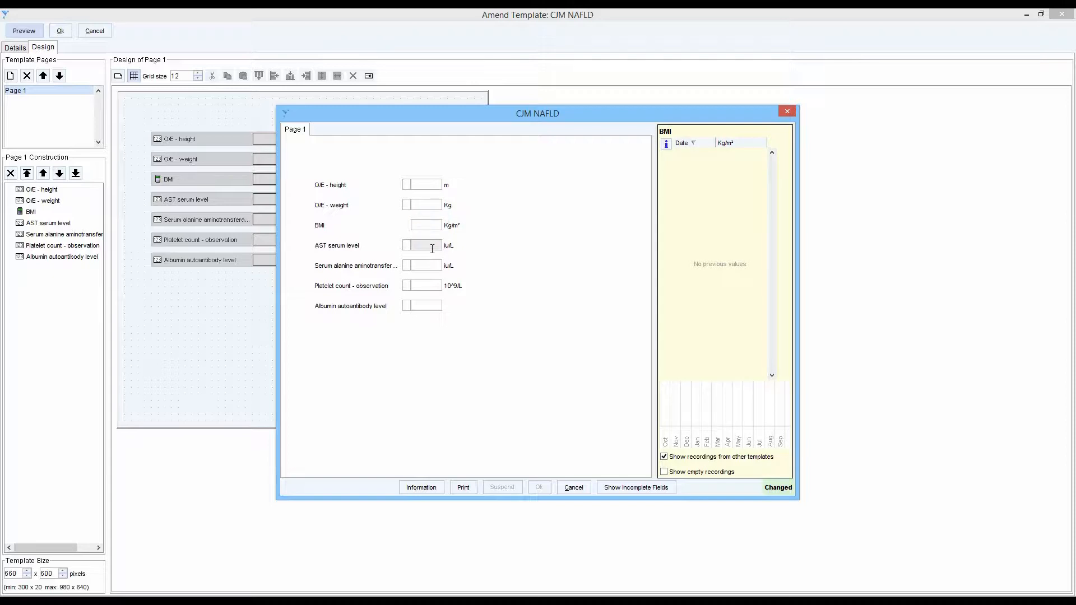
left_click(432, 248)
left_click(424, 265)
left_click(424, 283)
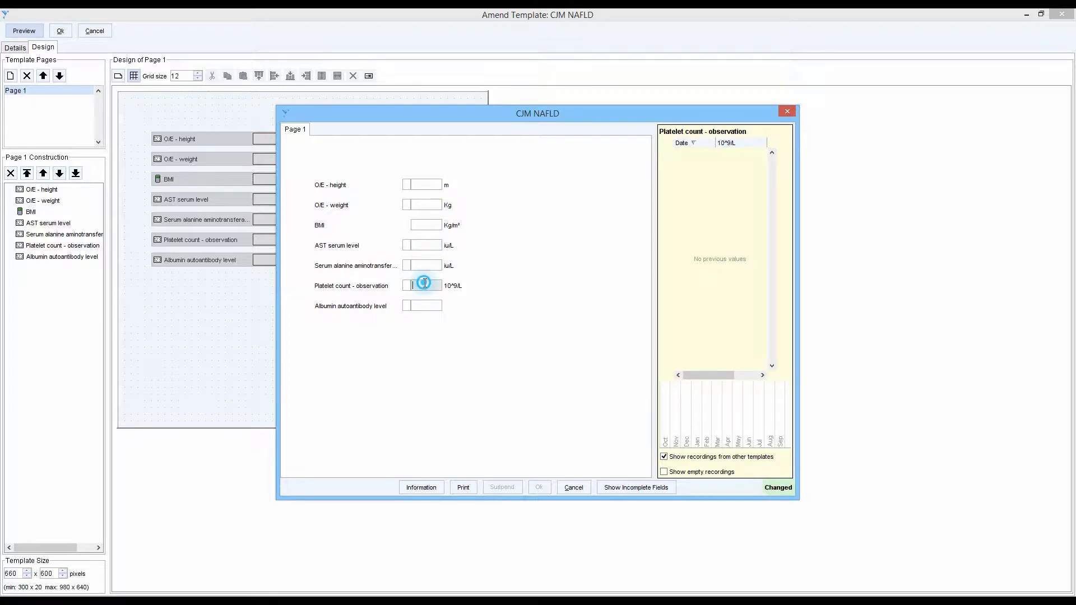
left_click(424, 306)
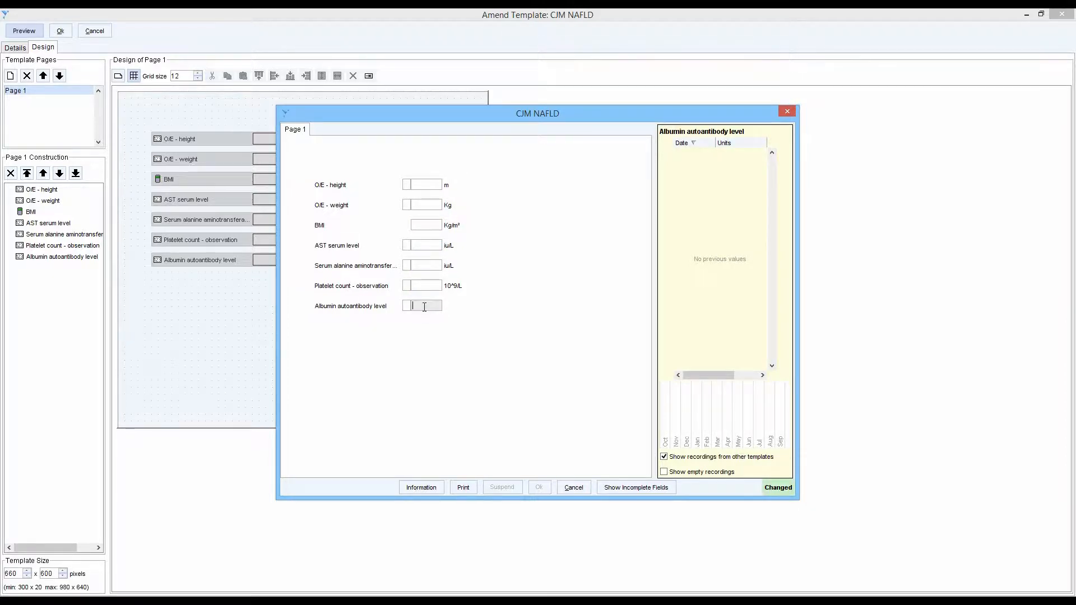
key("Escape")
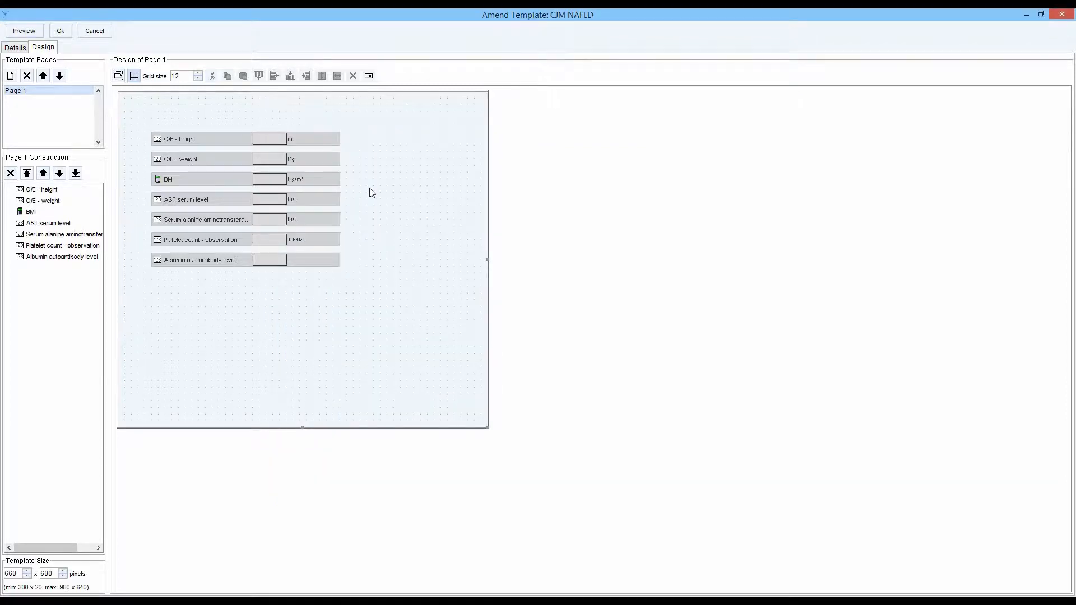
left_click(369, 188)
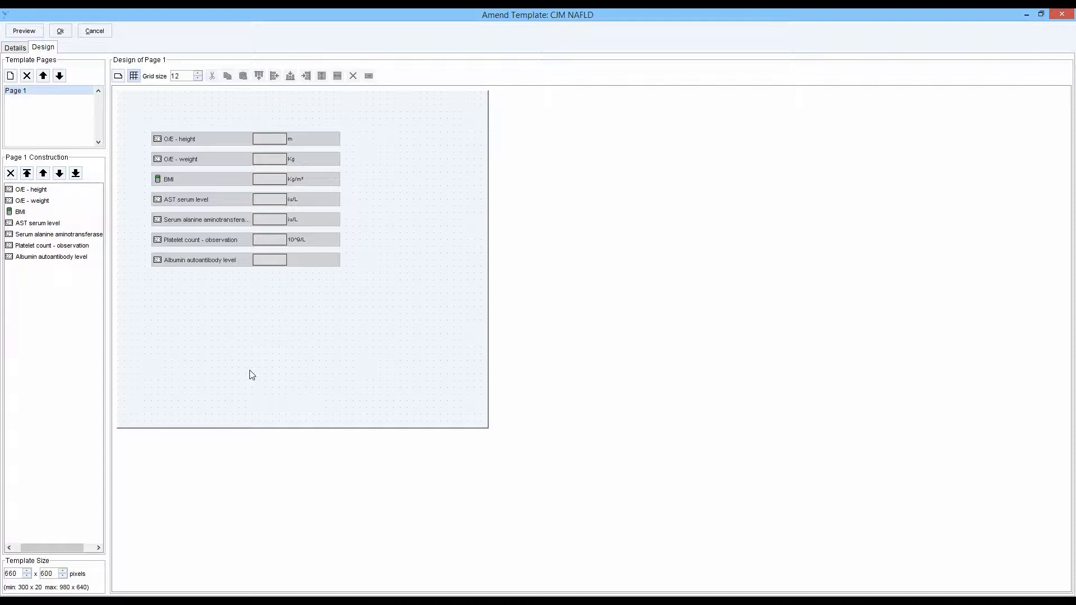
- Draw a large Quick Action Button in the empty area below the albumin field
left_click(119, 77)
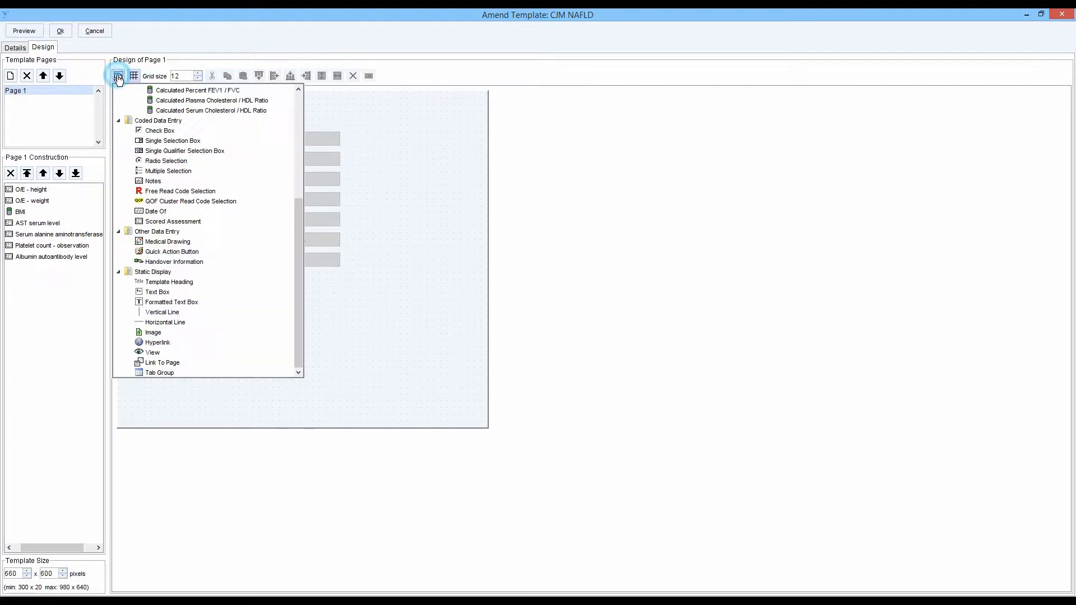
left_click(171, 253)
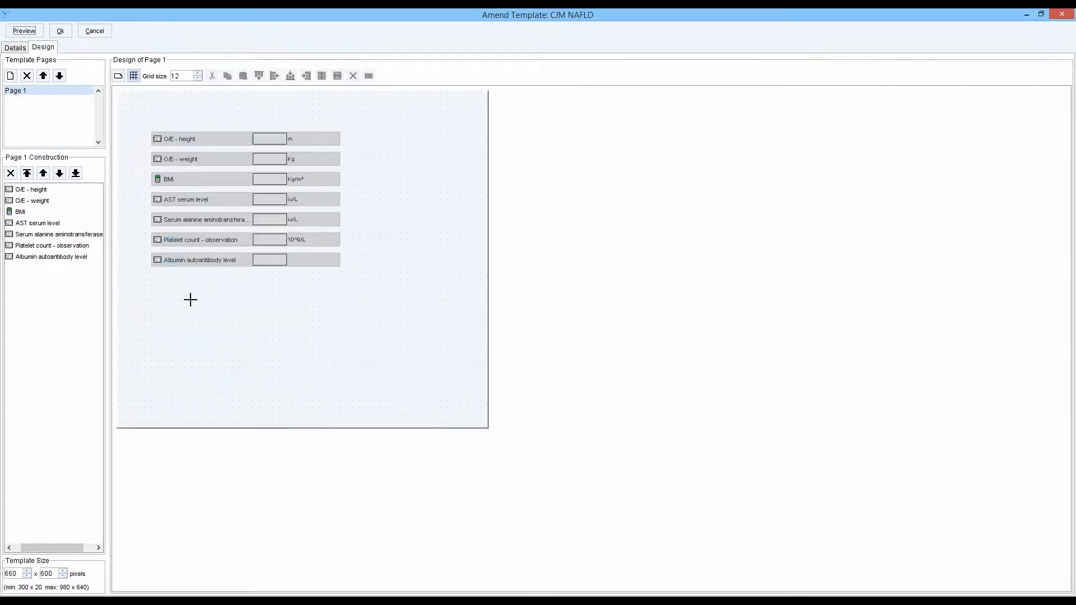
left_click_drag(183, 298, 426, 385)
- Search the quick actions for "proto" and choose to launch a specific protocol
left_click(451, 223)
left_click(484, 176)
type("proto")
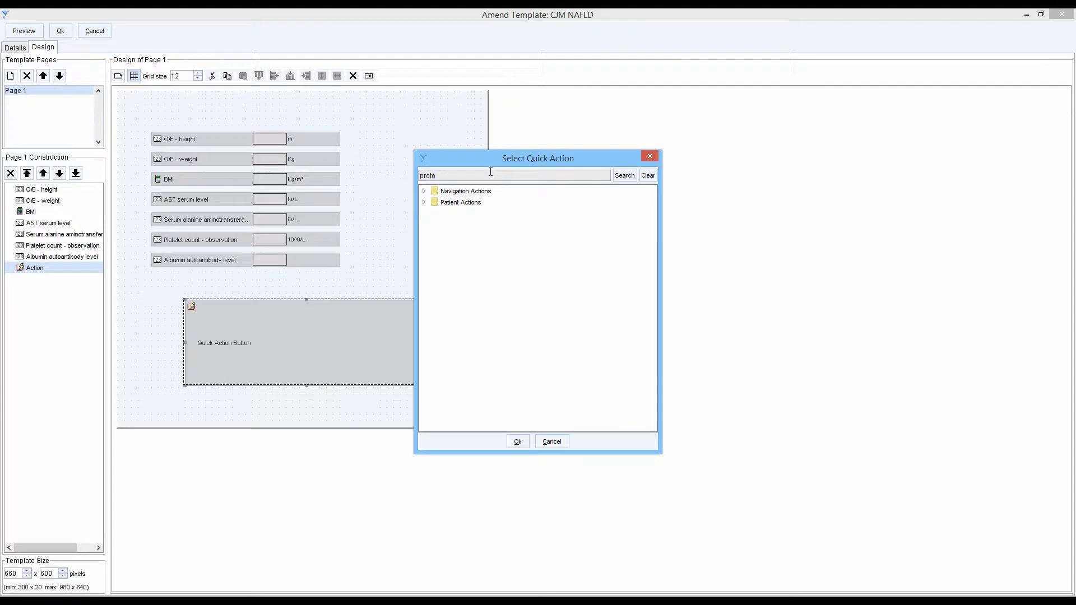
key("Return")
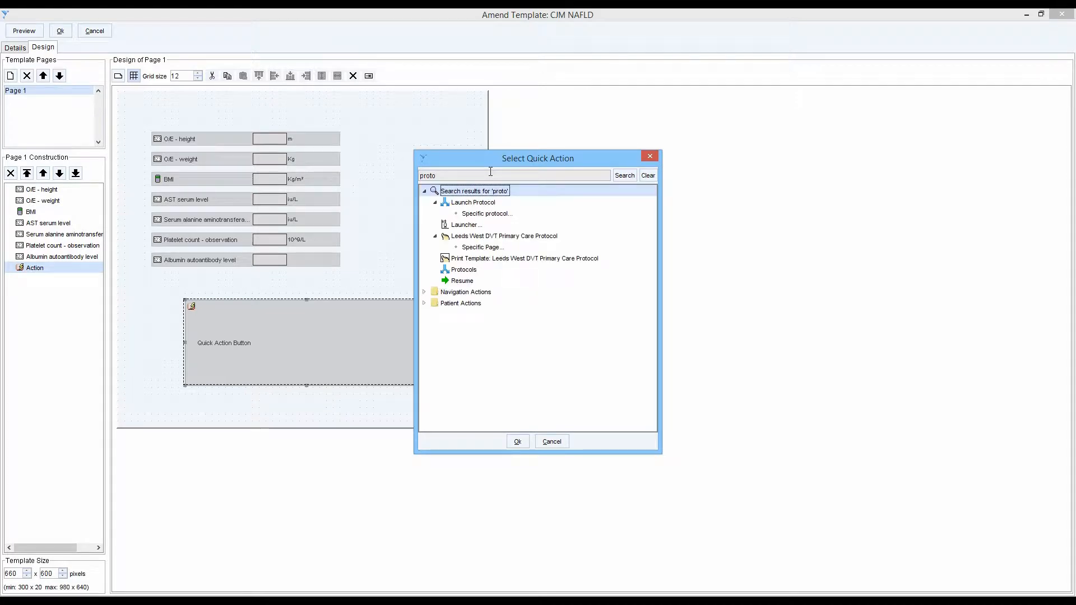
double_click(485, 214)
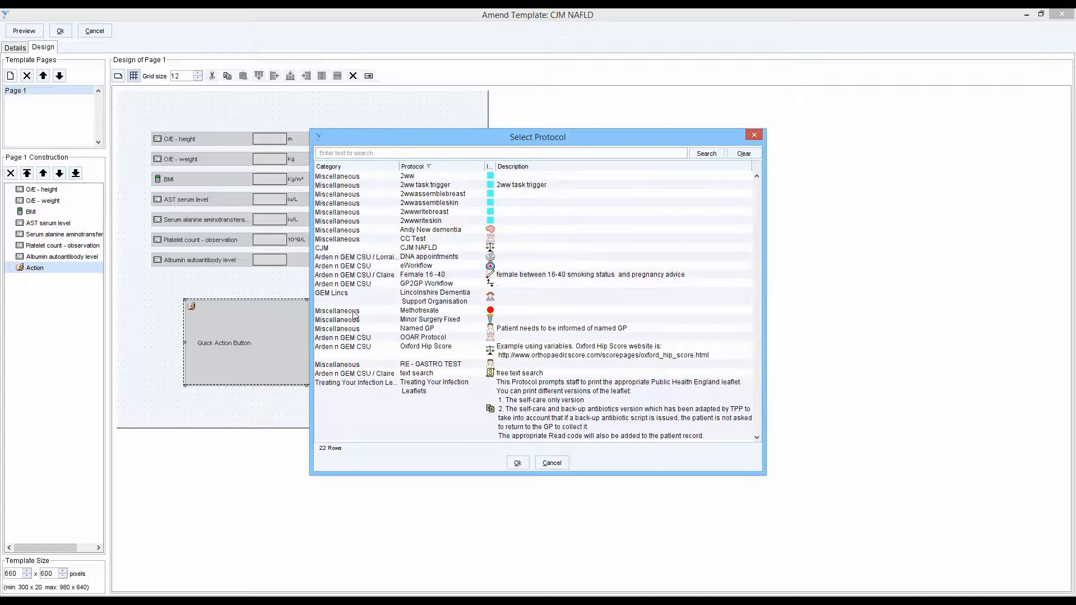
- Search the protocols for "cjm" and assign the CJM NAFLD protocol to the quick action button
left_click(364, 158)
type("cjm")
key("Return")
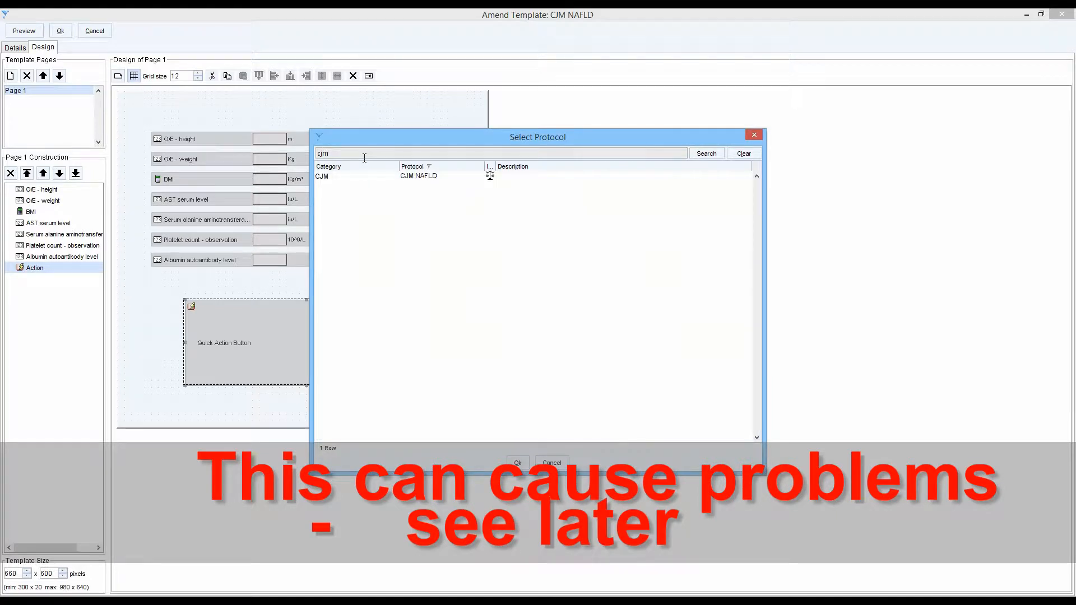
left_click(333, 177)
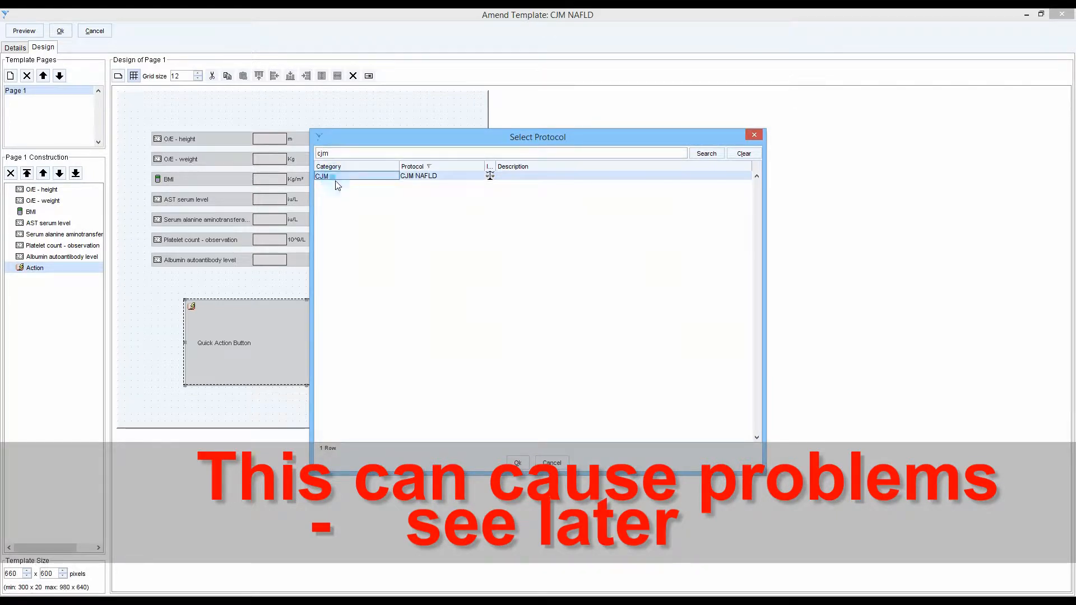
left_click(518, 463)
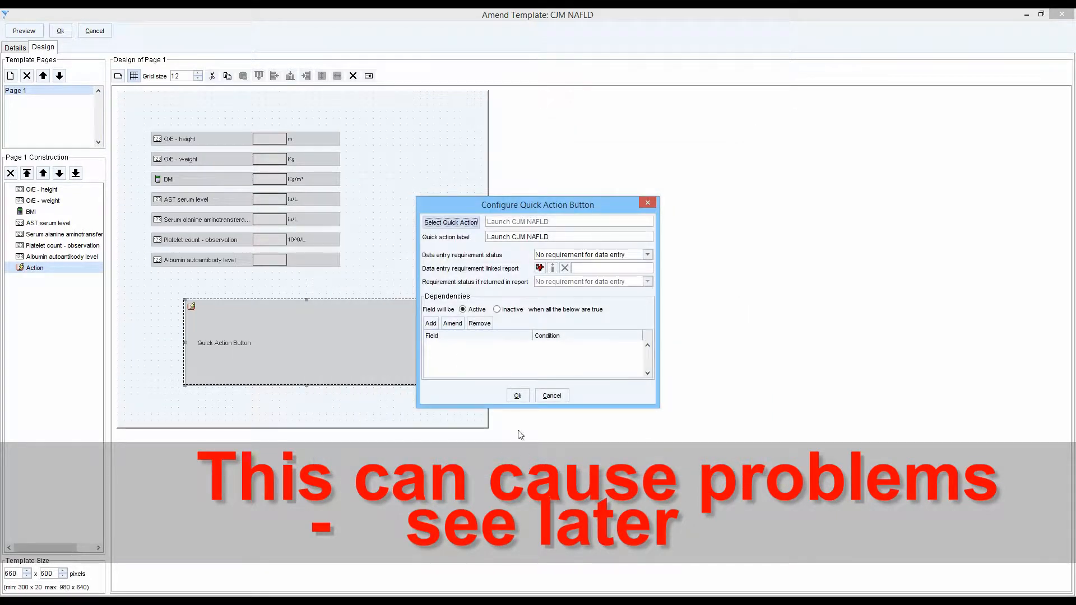
- Label the quick action button "Start Protocol to calculate NAFLD" and accept its configuration
left_click(565, 238)
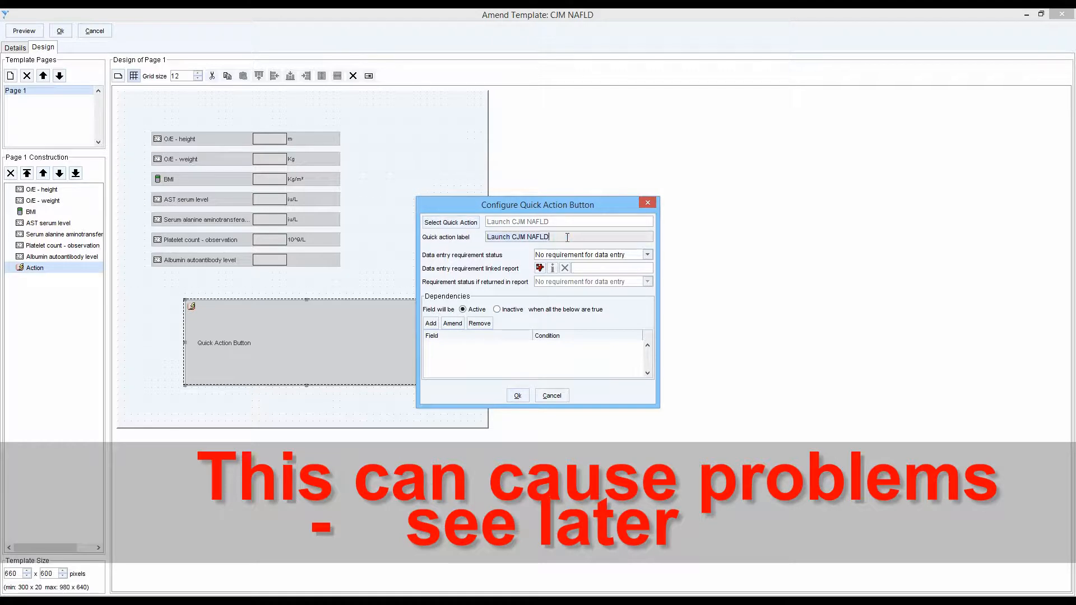
type("Start Protocol to calculate NAFLD")
left_click(518, 396)
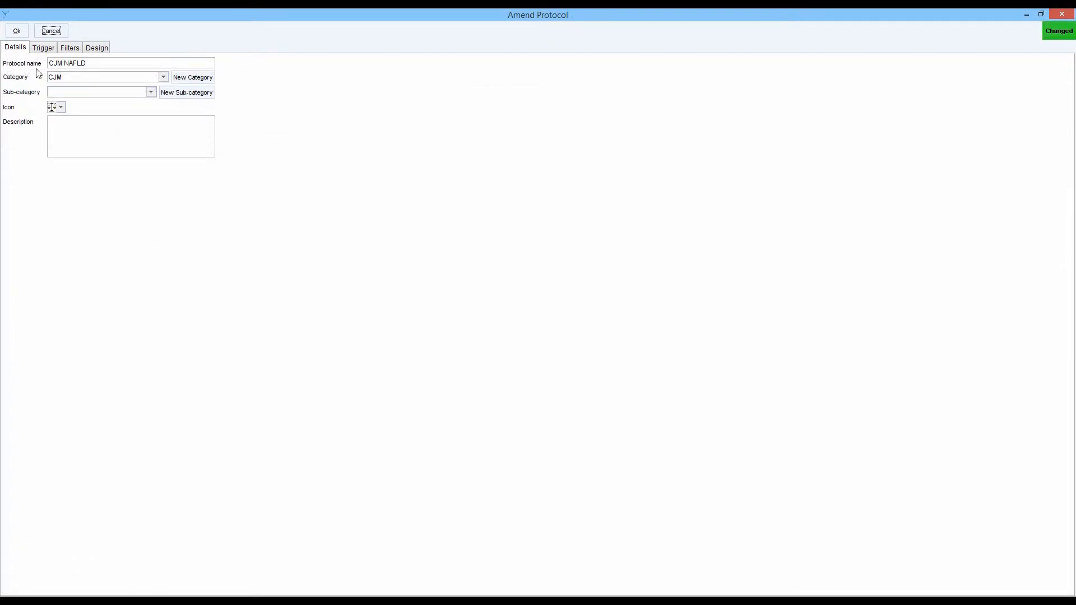
- Review the trigger and filter settings of the CJM NAFLD protocol, then view its design
left_click(44, 48)
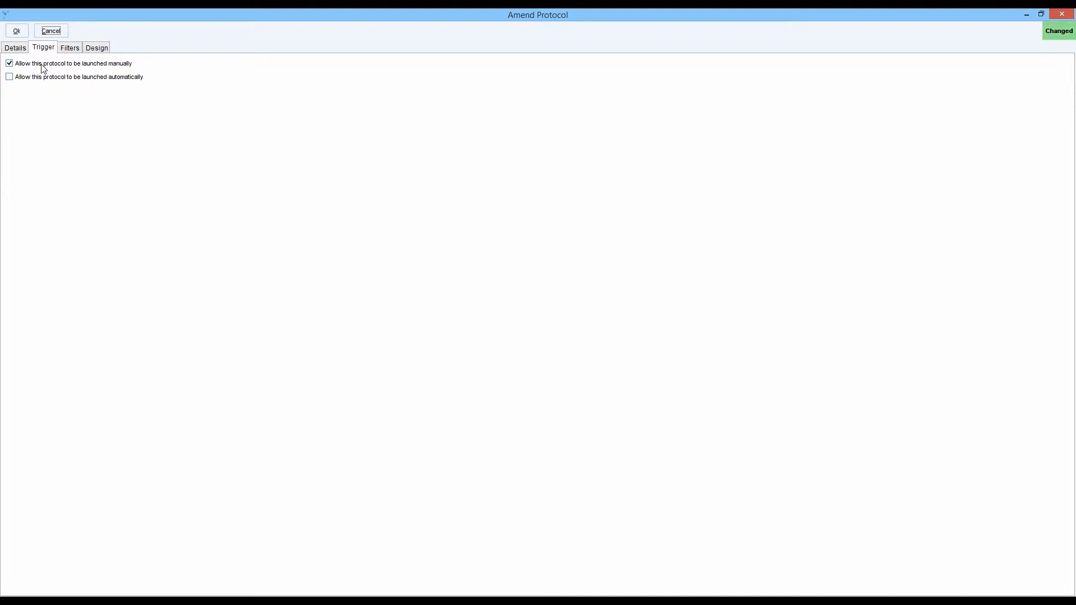
left_click(68, 48)
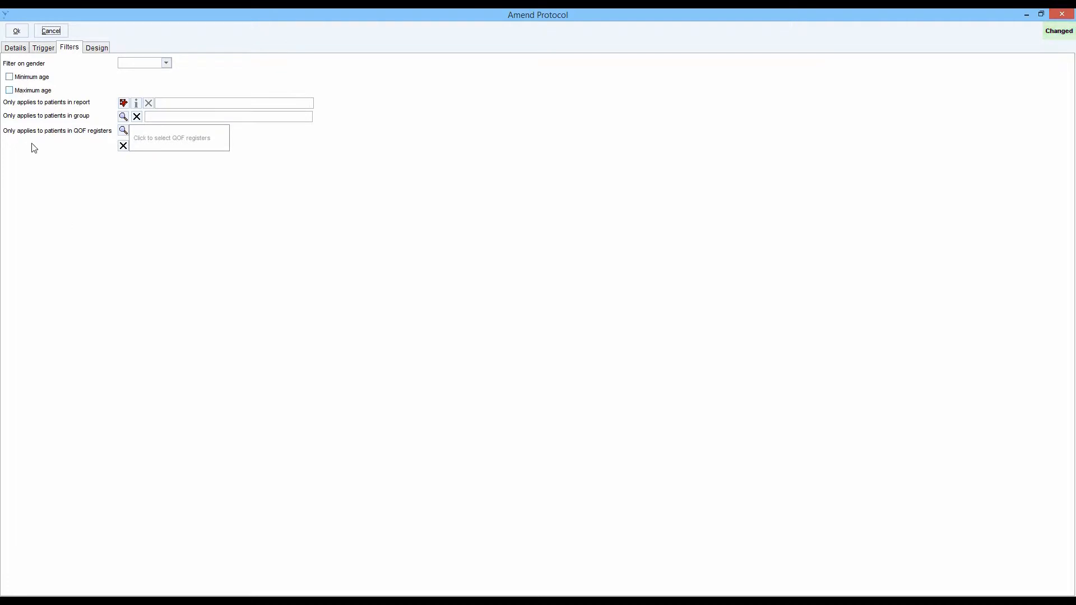
left_click(96, 47)
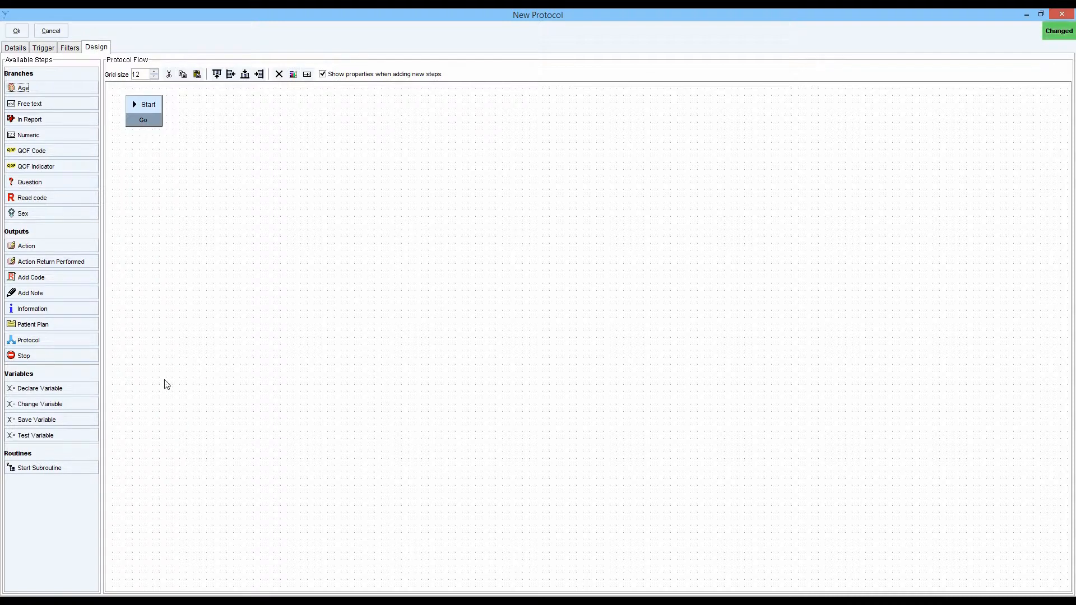
- Add a Declare Variable step to the protocol flow for NAFLDScore with an initial value of -1.675
left_click_drag(61, 396, 281, 205)
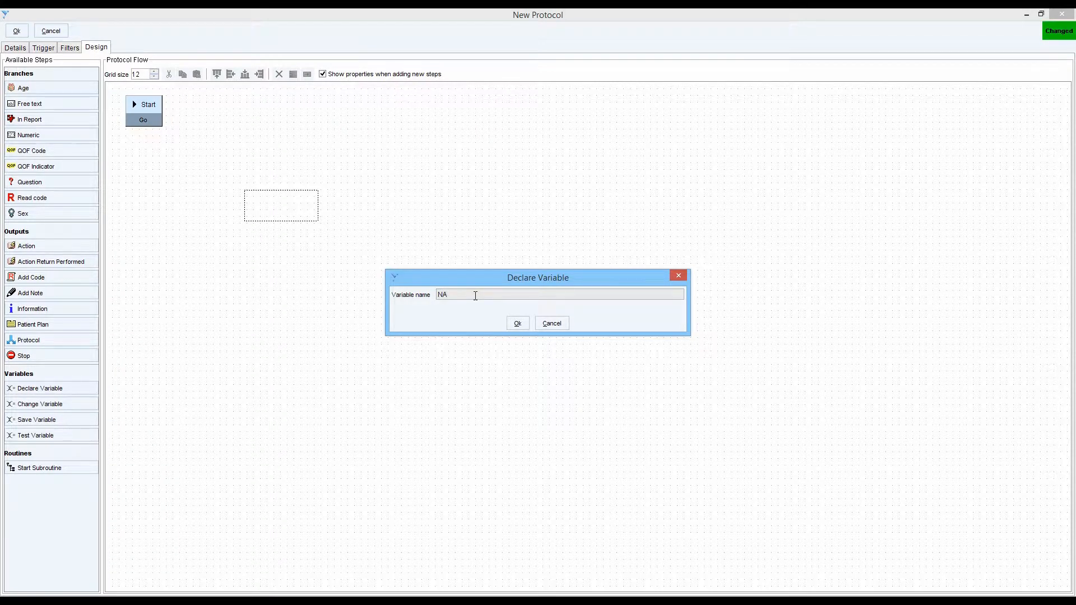
type("NAFLDScore")
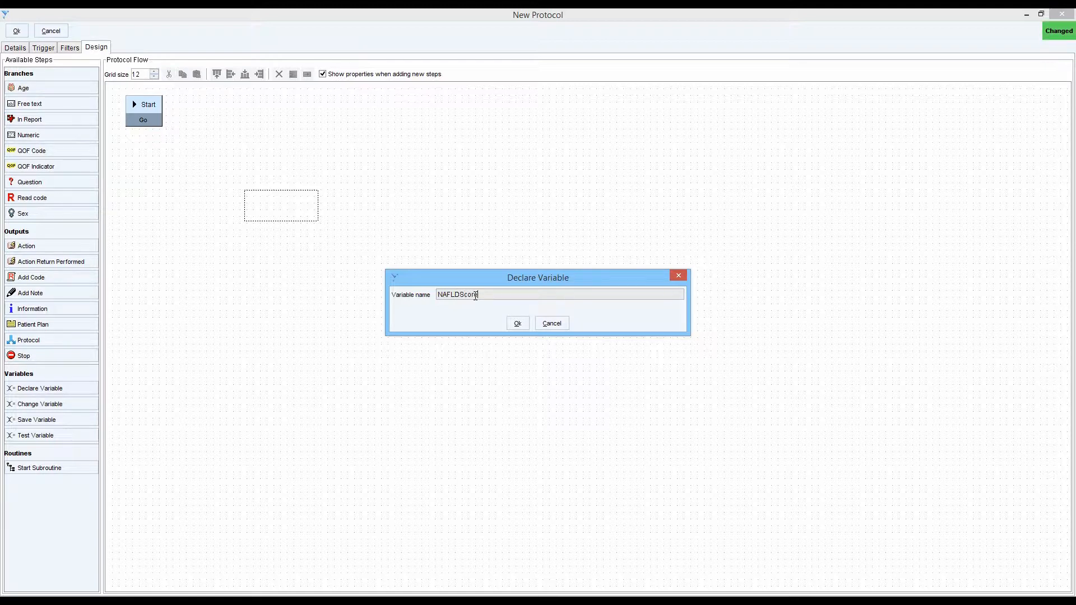
left_click(517, 324)
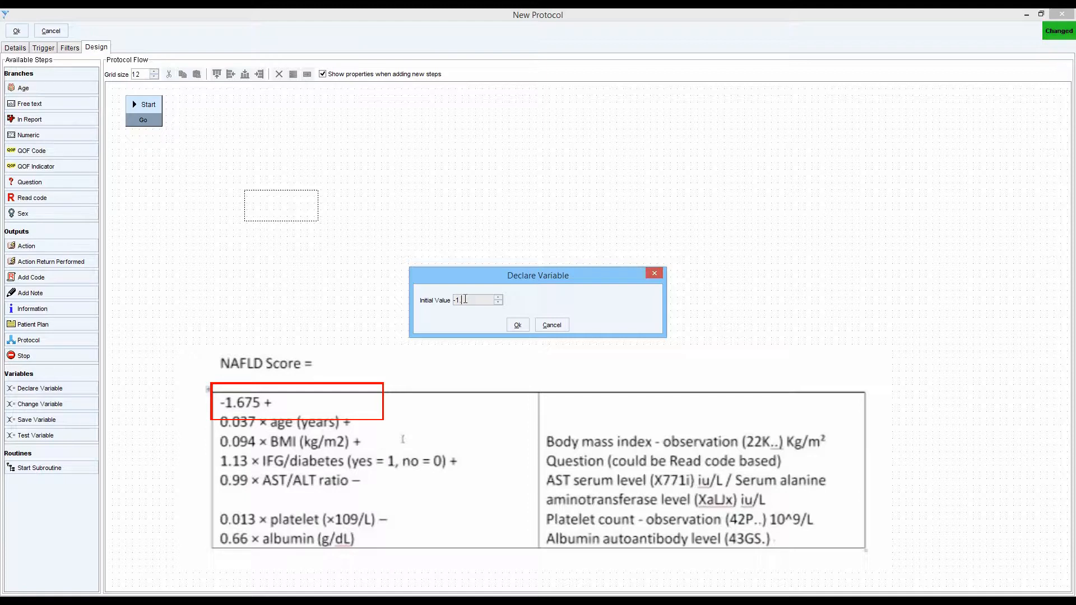
left_click(517, 326)
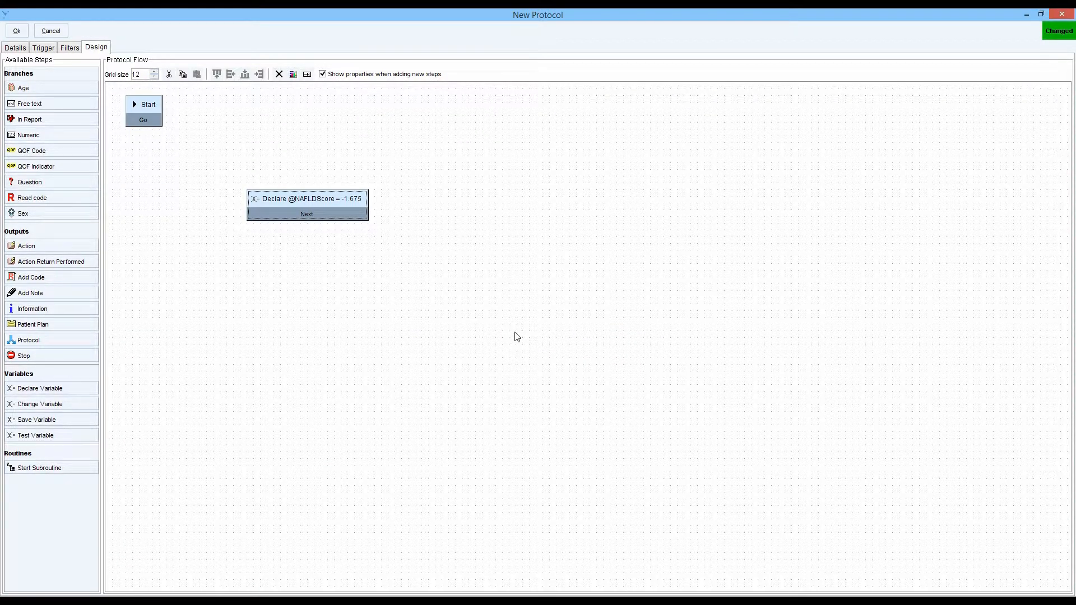
left_click(47, 407)
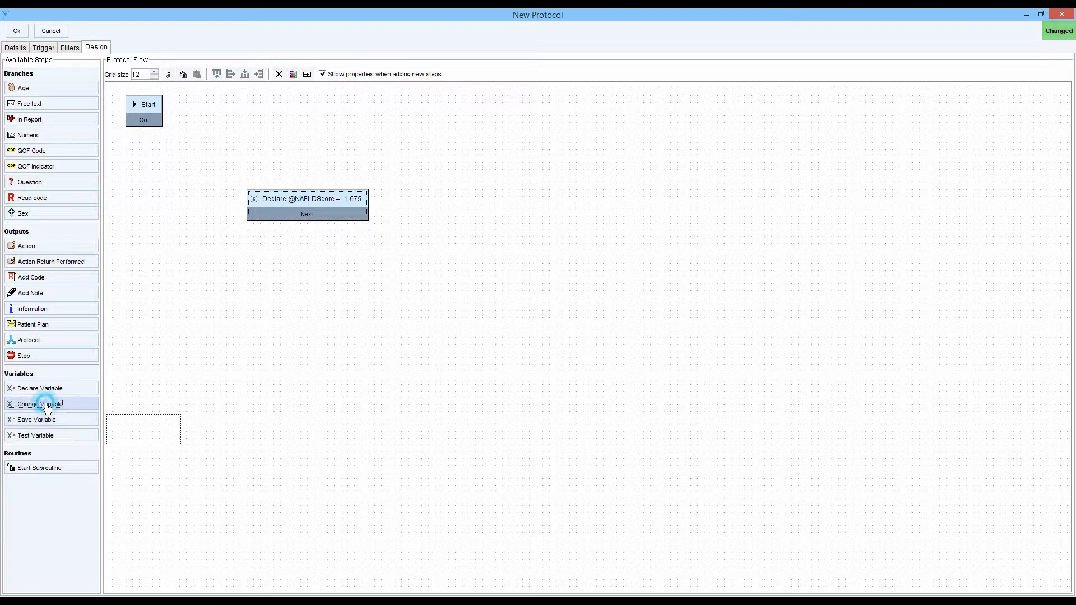
left_click(444, 212)
left_click(400, 301)
left_click(378, 323)
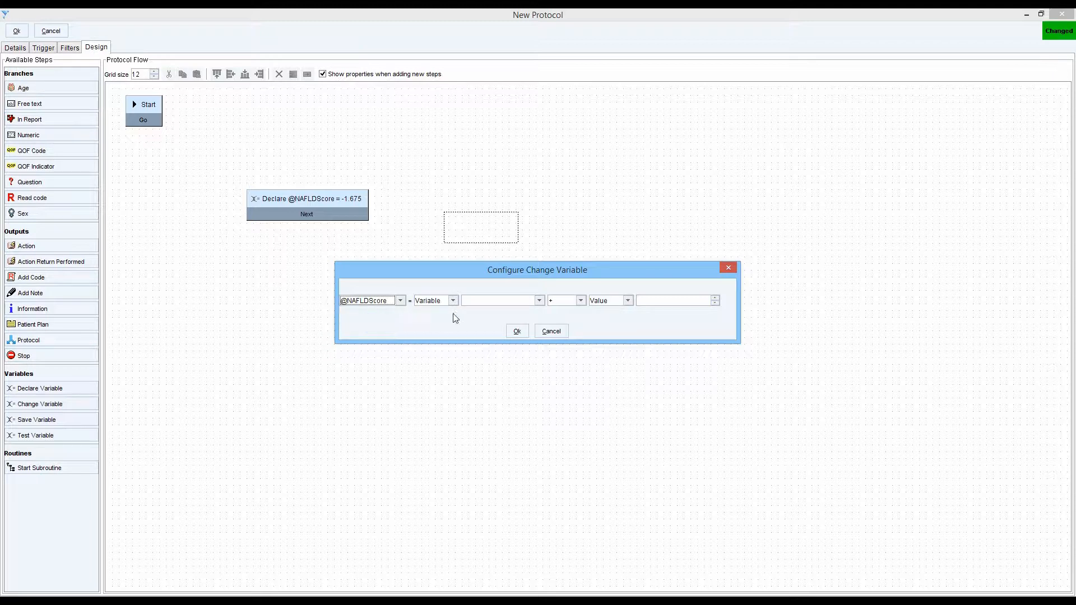
left_click(539, 300)
left_click(496, 317)
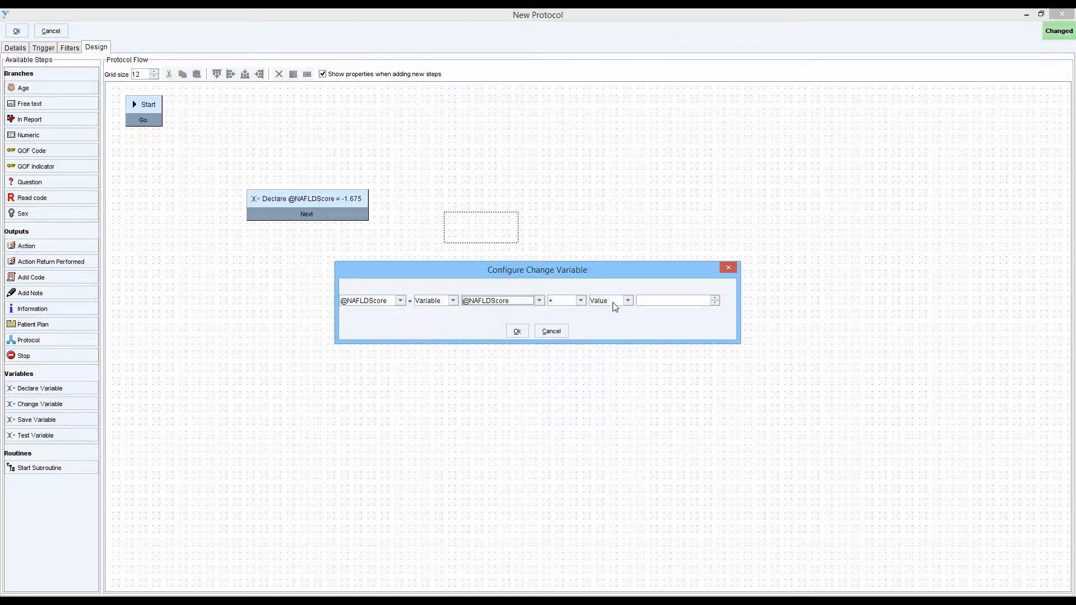
left_click(655, 301)
type("10")
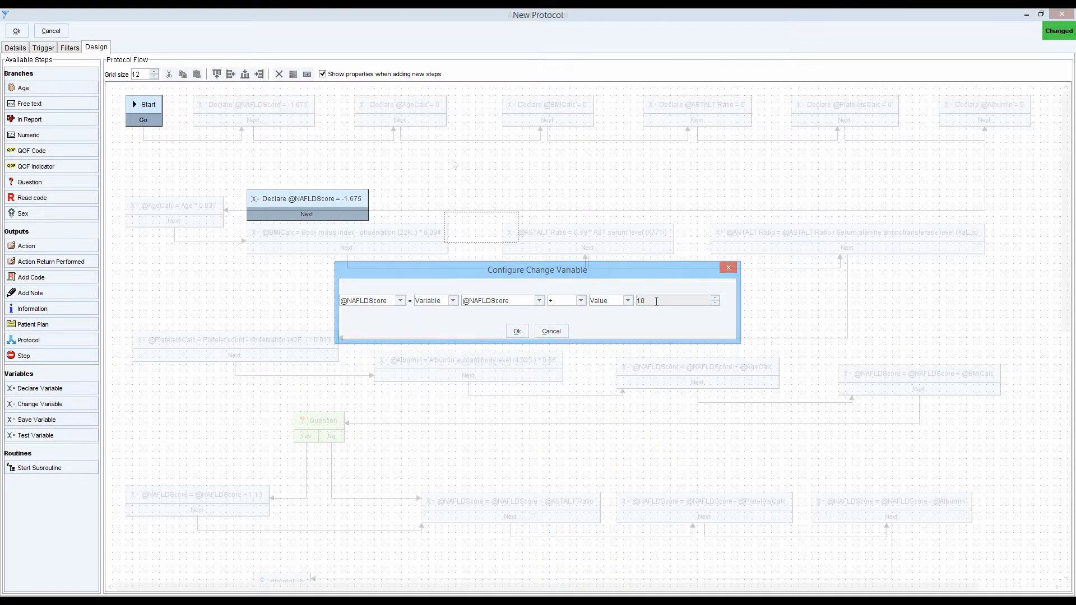
left_click(626, 301)
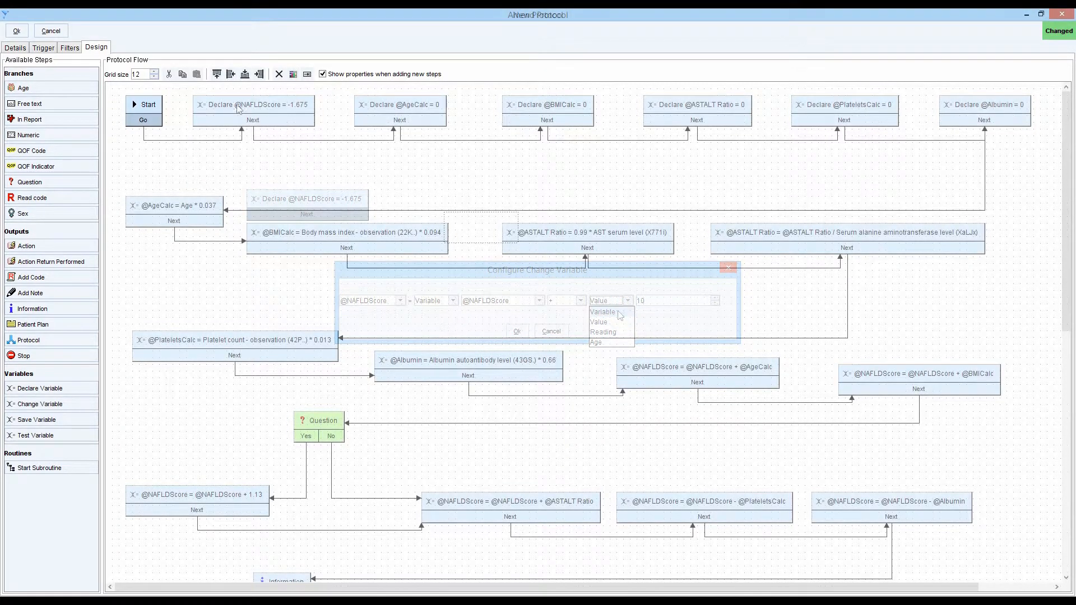
- Review the variable name and initial value in the NAFLDScore declaration at the start of the flow
double_click(247, 109)
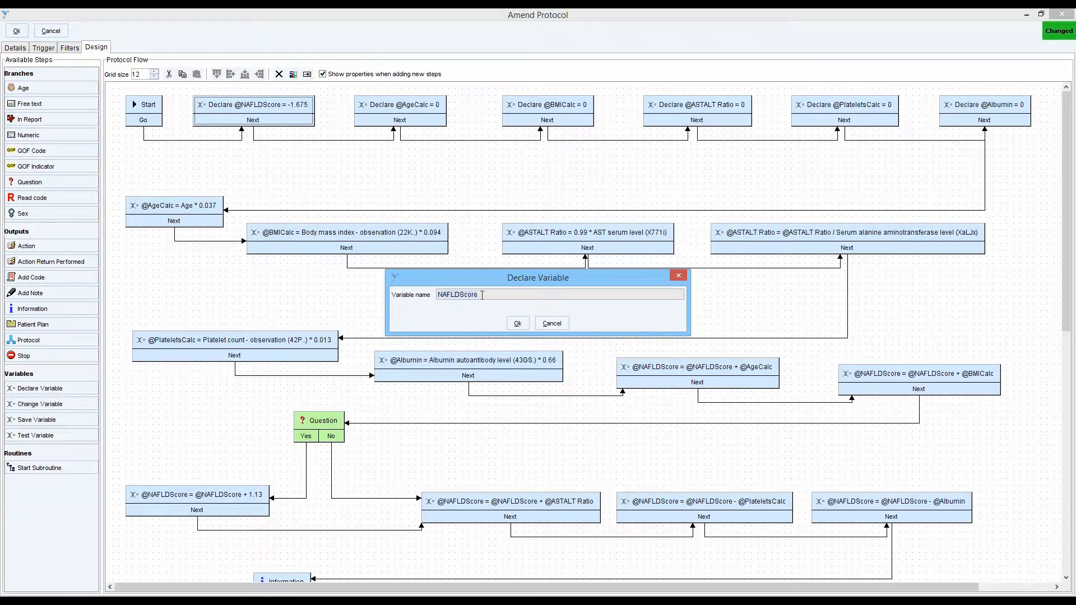
left_click(517, 323)
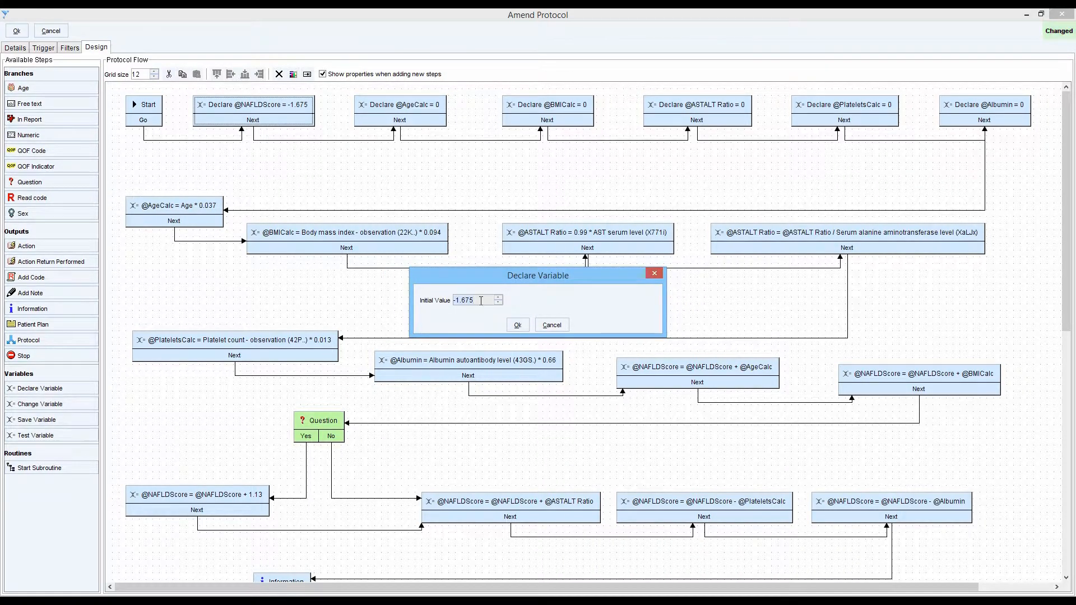
left_click(520, 327)
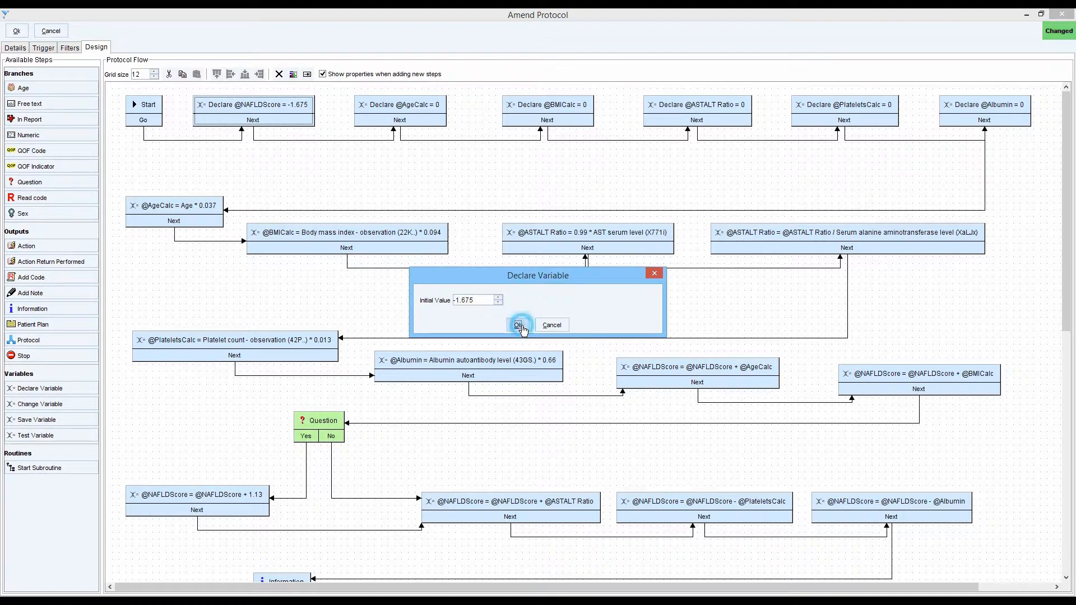
- Check the variable name and initial value in the AgeCalc declaration step
double_click(404, 110)
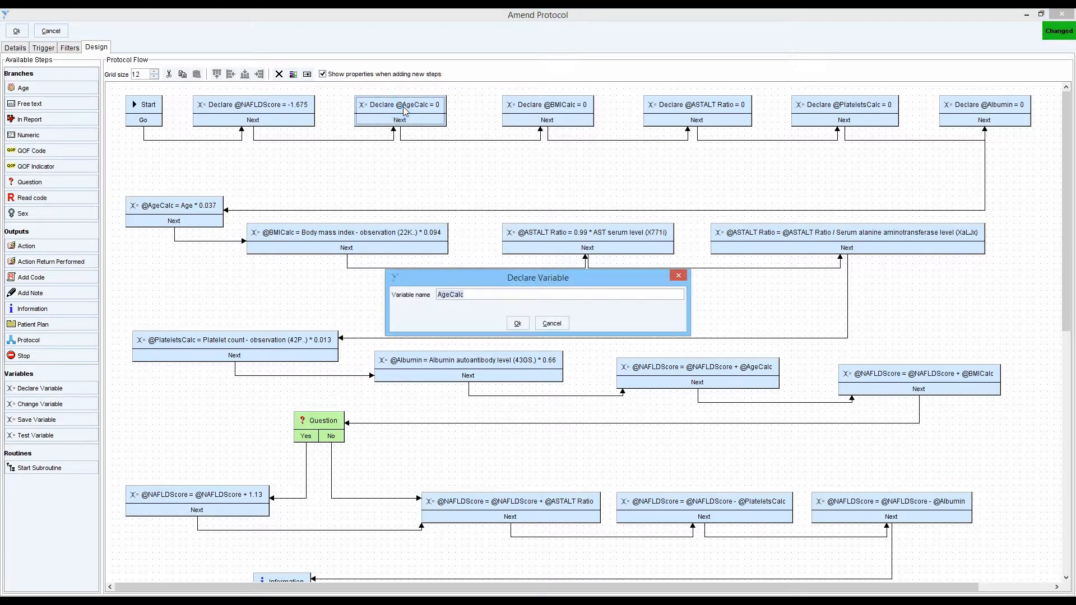
left_click(516, 323)
left_click(467, 297)
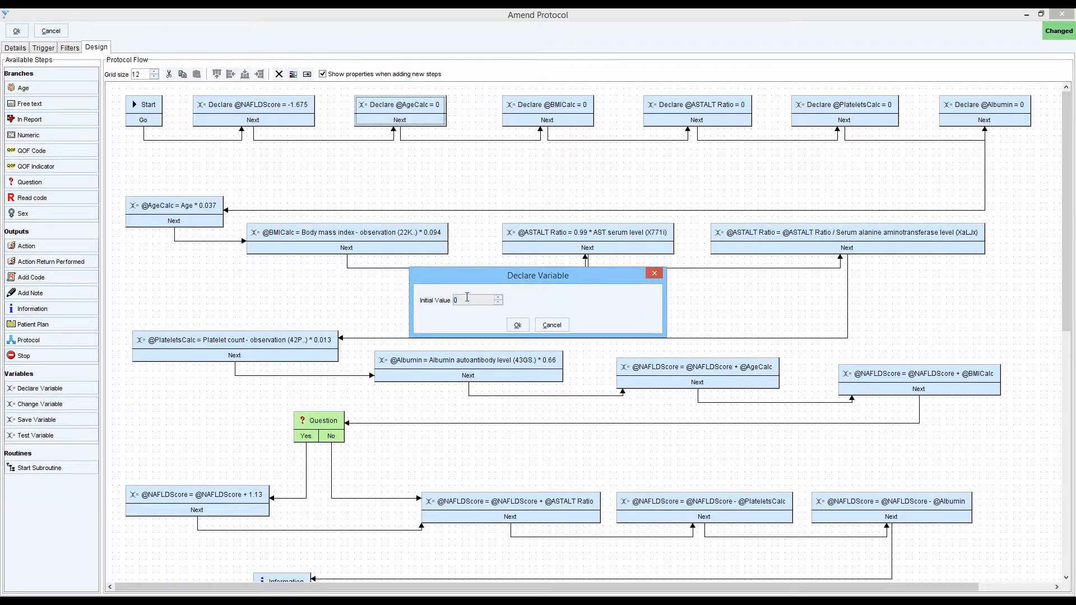
left_click(518, 326)
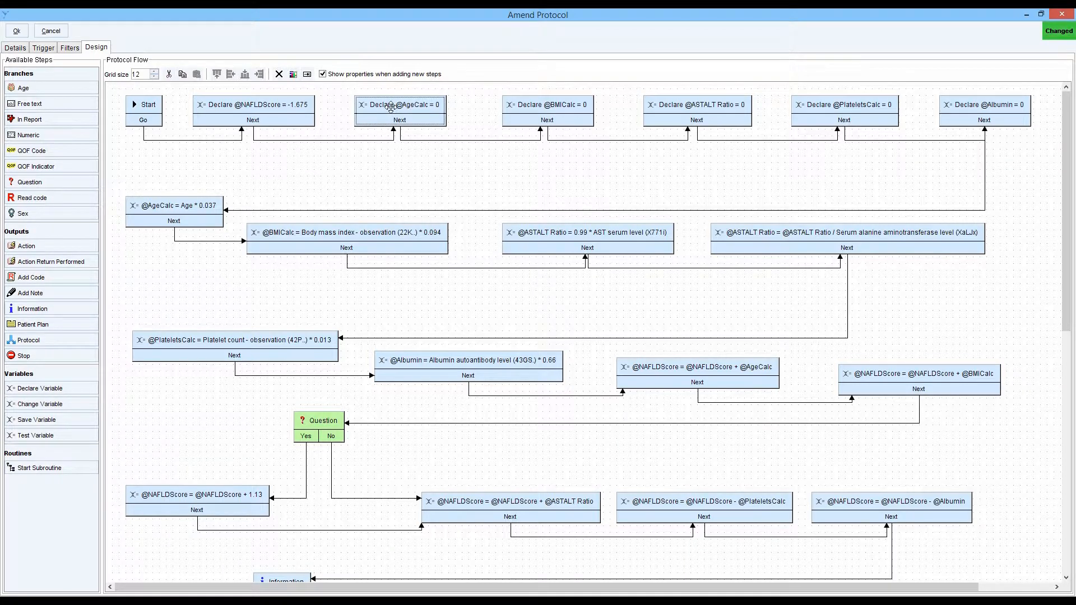
double_click(391, 106)
left_click(516, 324)
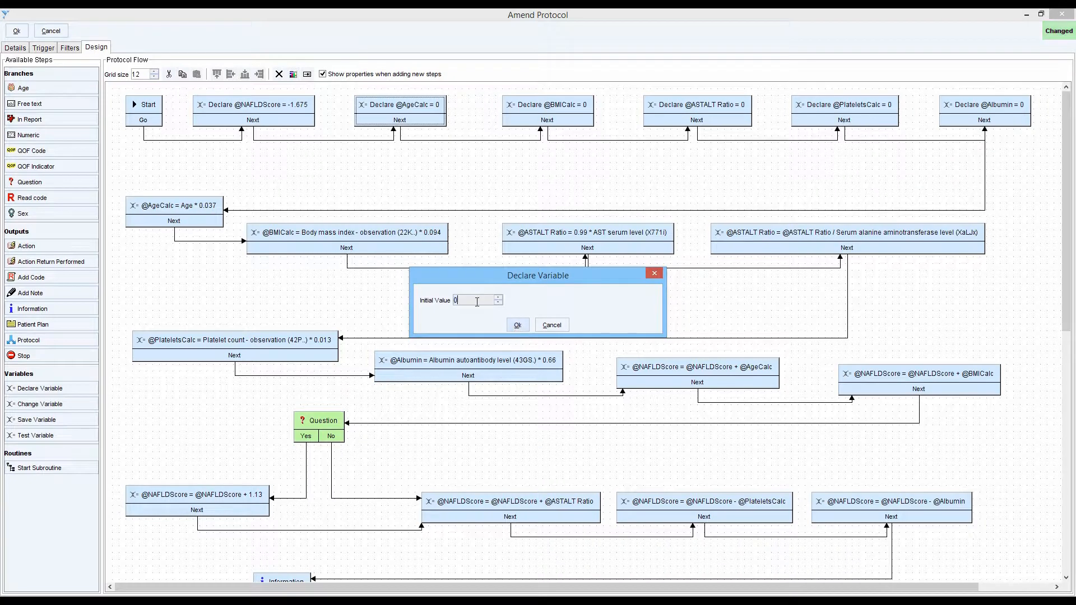
left_click(517, 325)
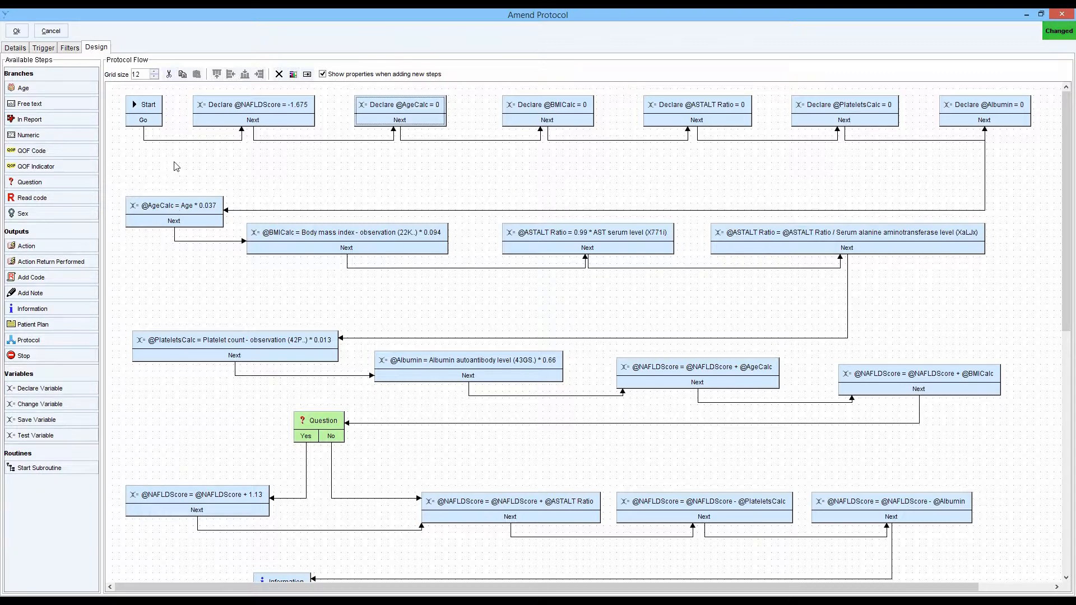
- Review how the AgeCalc change step multiplies age by its coefficient, including the first operand's type
double_click(157, 213)
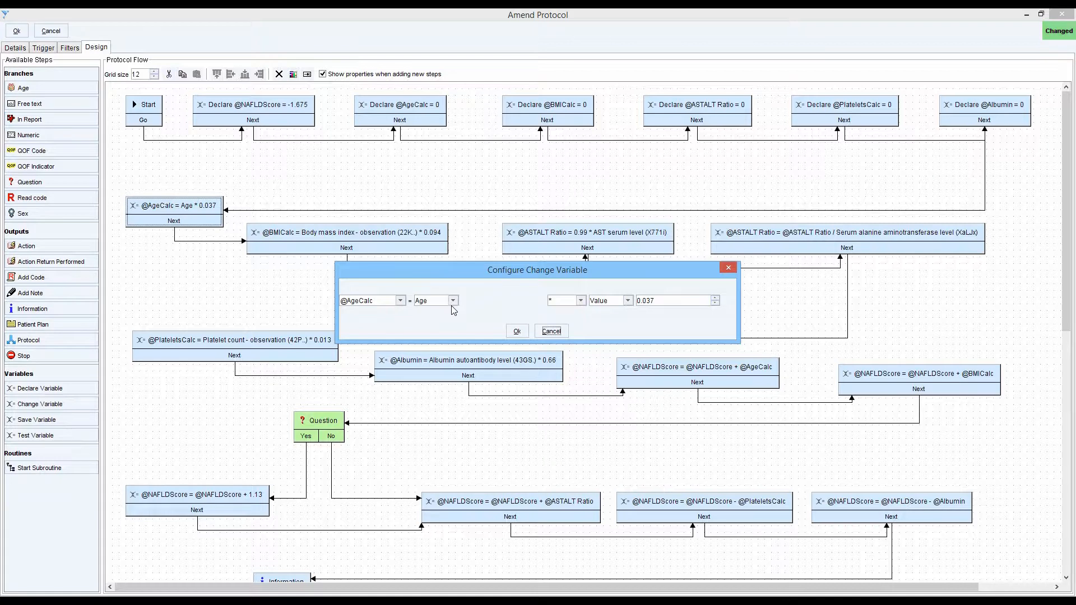
left_click(453, 301)
left_click(454, 303)
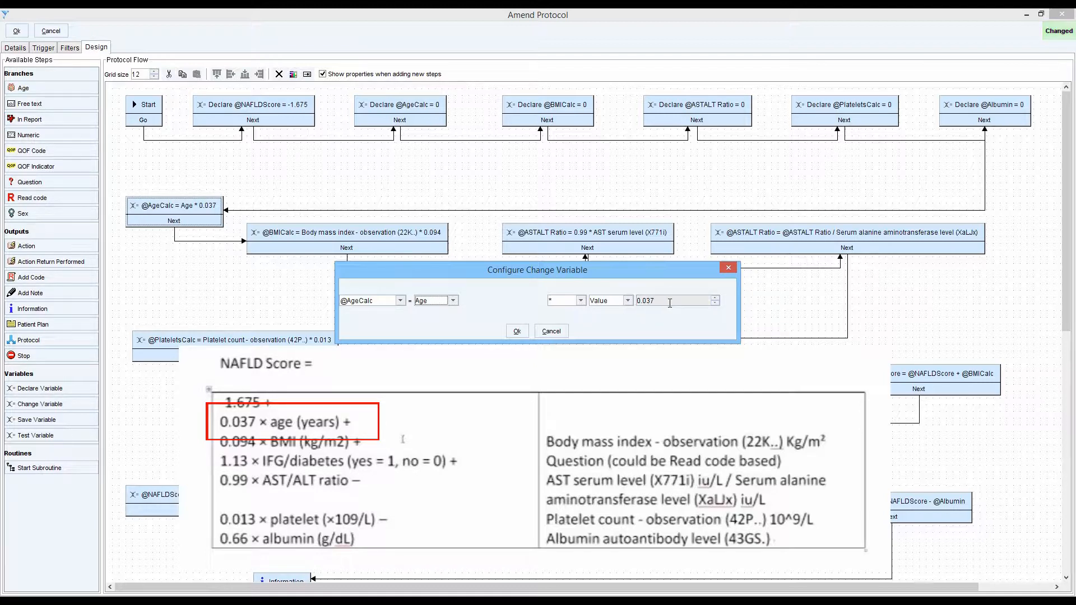
left_click(517, 332)
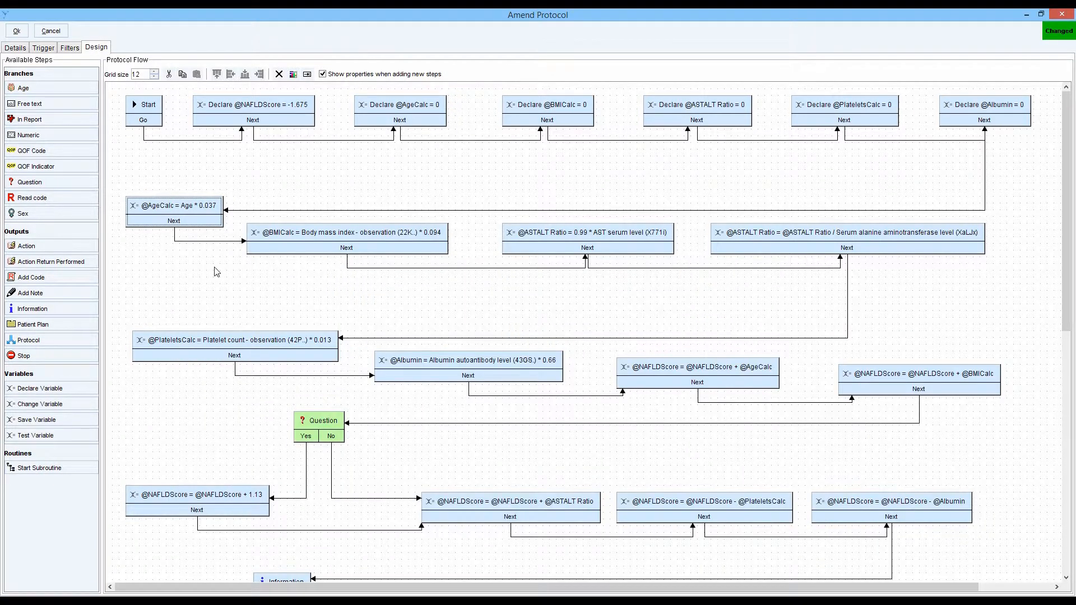
- Examine the BMICalc formula and the full list of selectable numeric readings, then the step adding AgeCalc to NAFLDScore
double_click(322, 240)
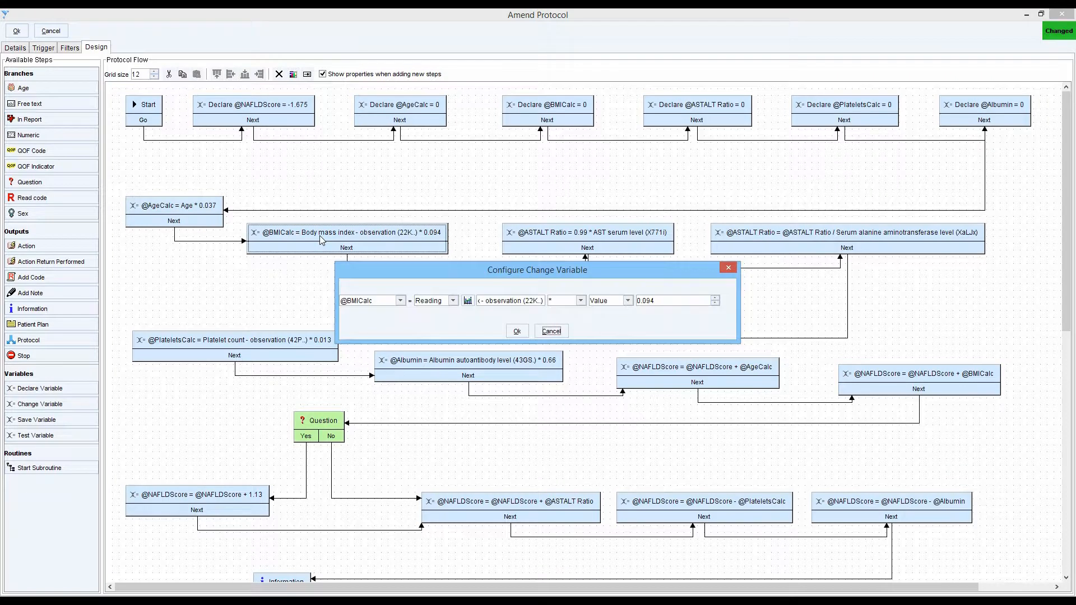
left_click(468, 303)
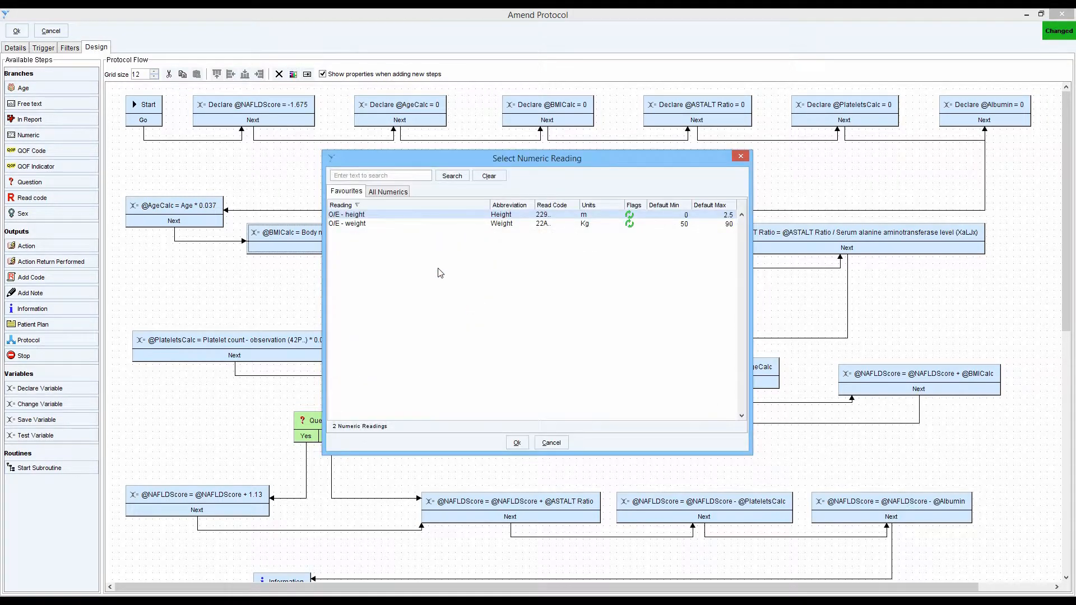
left_click(383, 192)
scroll(383, 317, "down", 12)
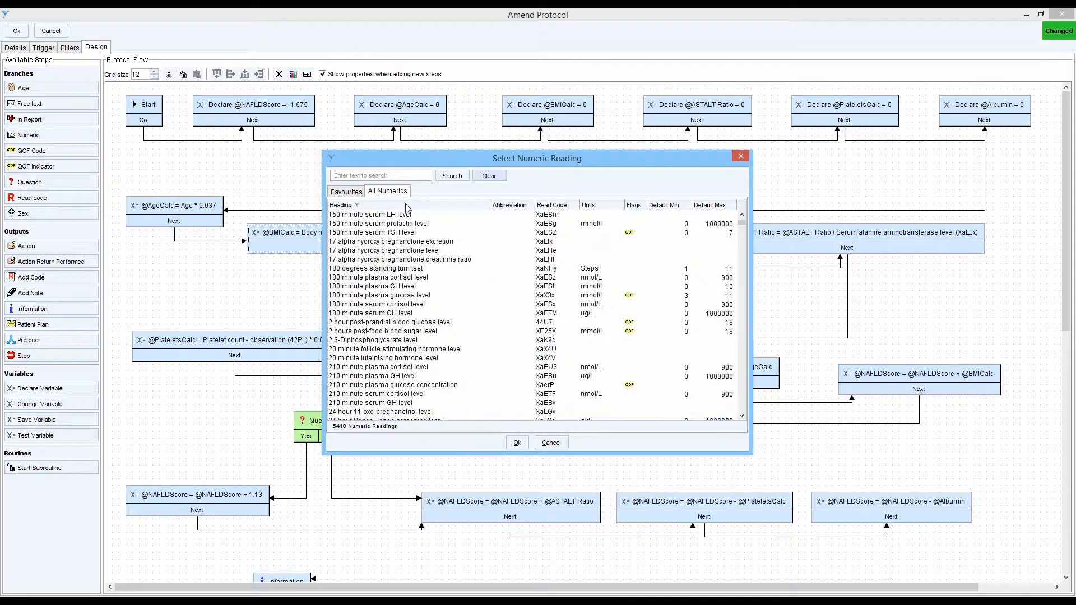
left_click(551, 443)
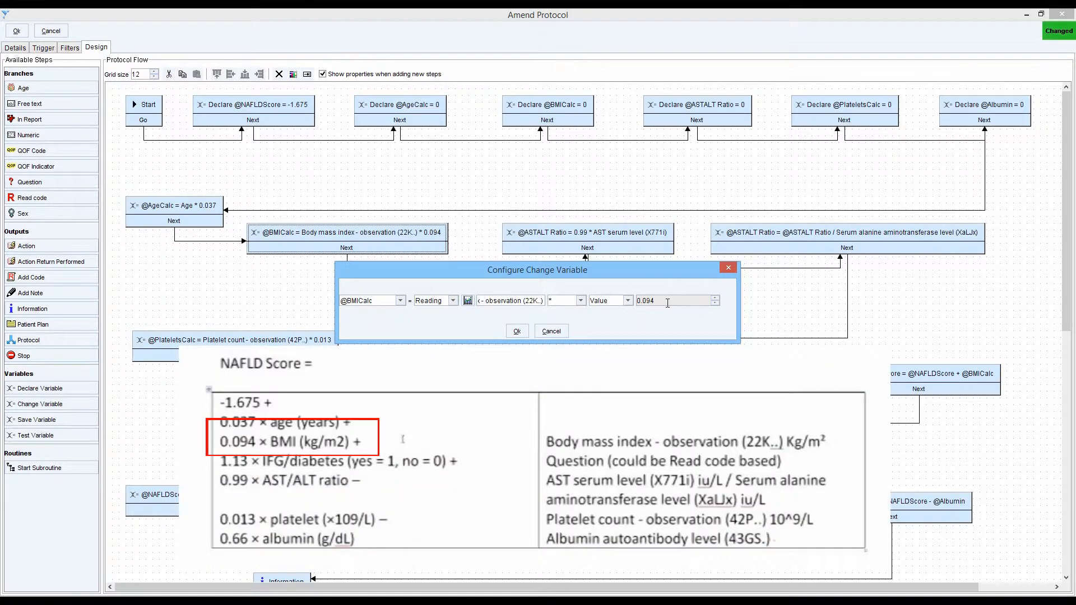
left_click(551, 332)
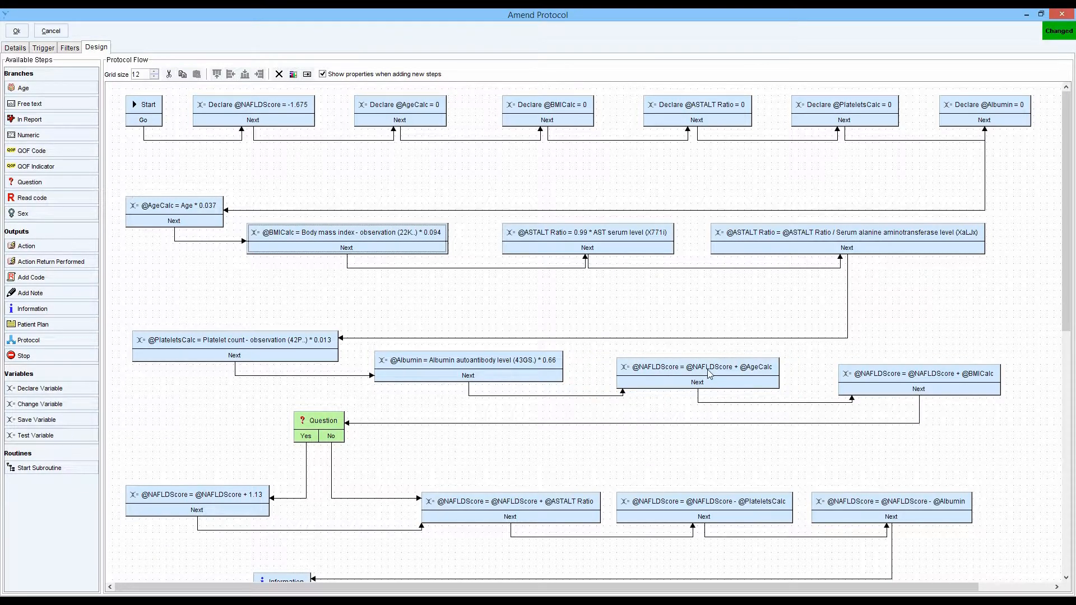
double_click(686, 375)
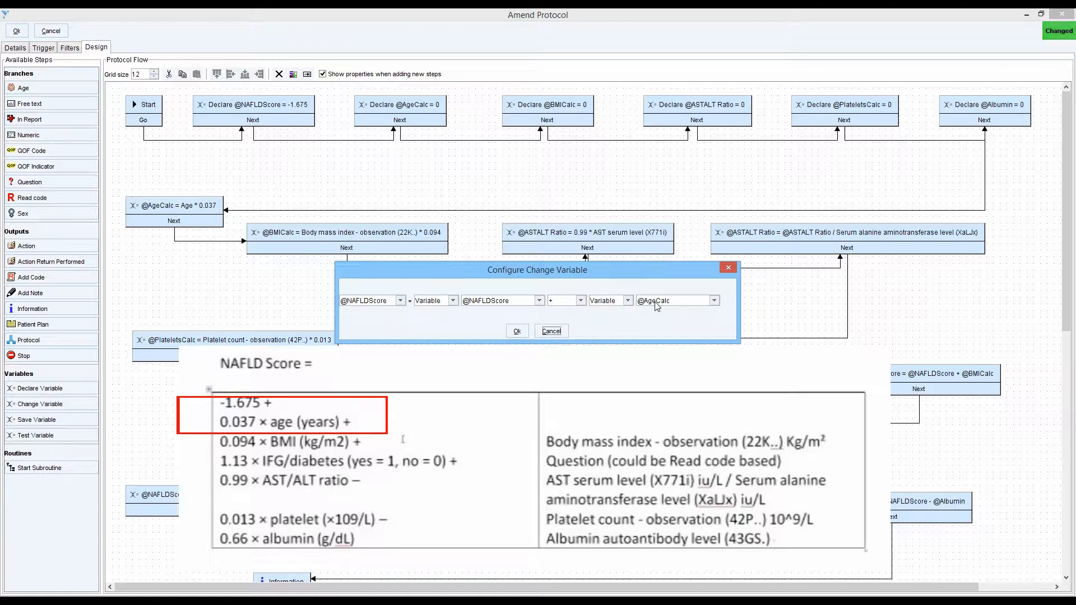
left_click(558, 331)
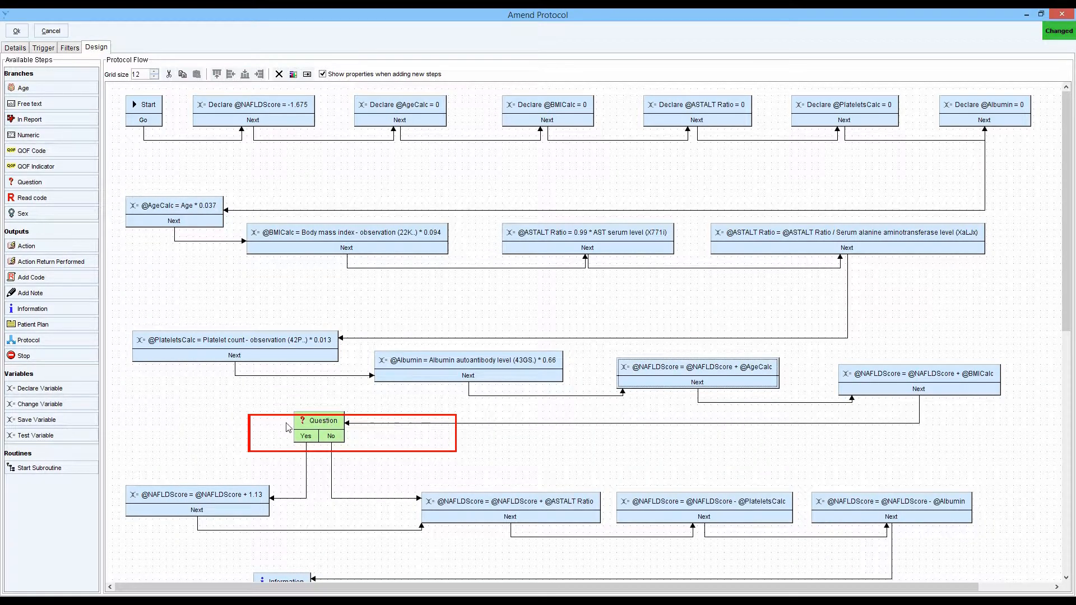
mouse_move(37, 184)
left_mouse_down()
mouse_move(105, 388)
mouse_move(114, 294)
mouse_move(182, 426)
mouse_move(180, 413)
left_mouse_up()
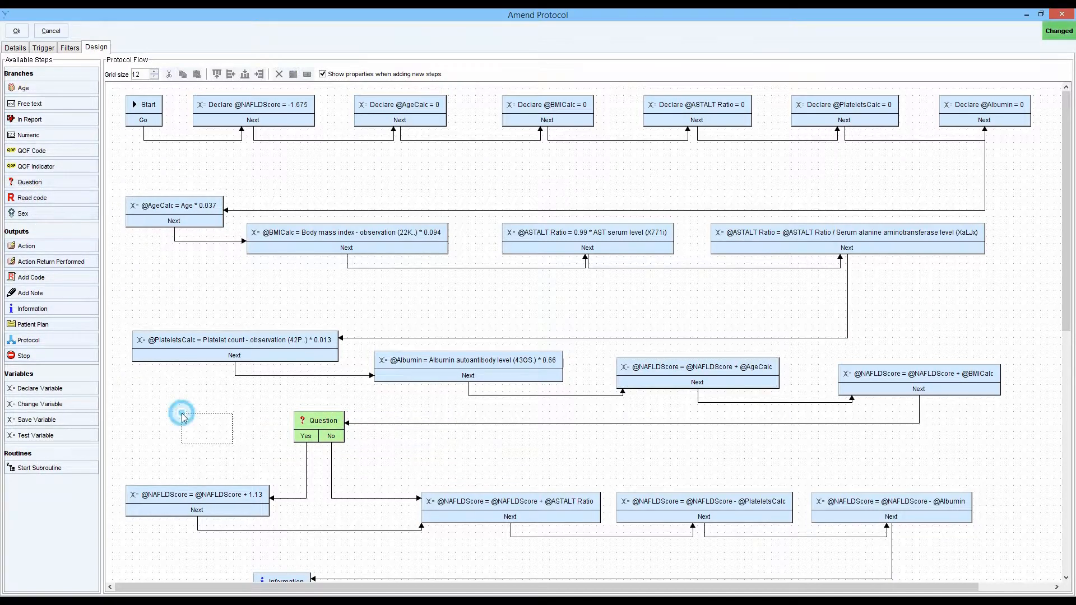
left_click(361, 229)
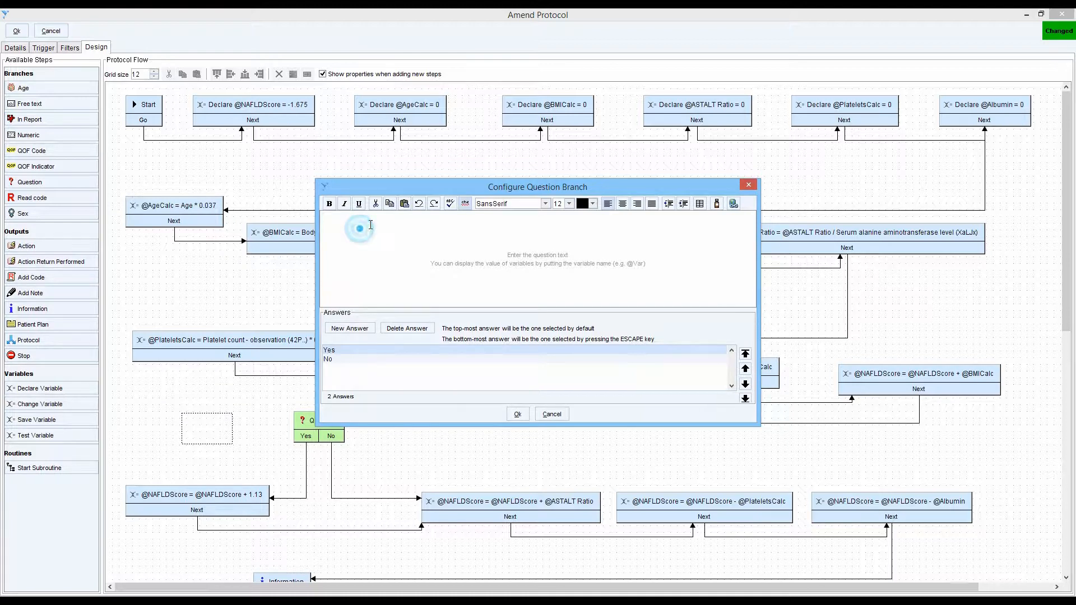
type("sdfjhs")
key("Return")
type("sdfsdfs")
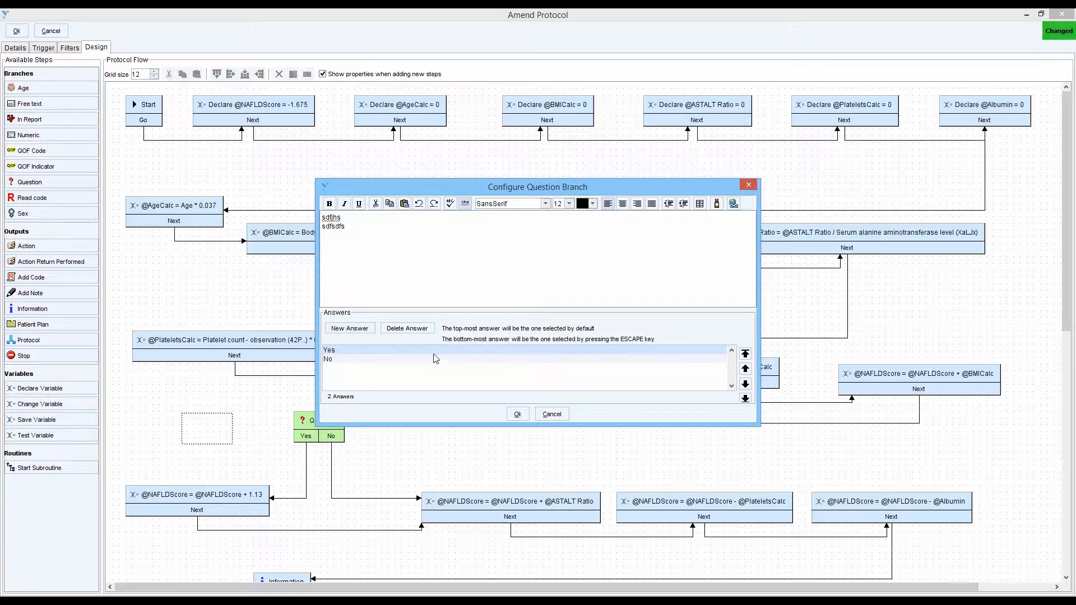
left_click(552, 415)
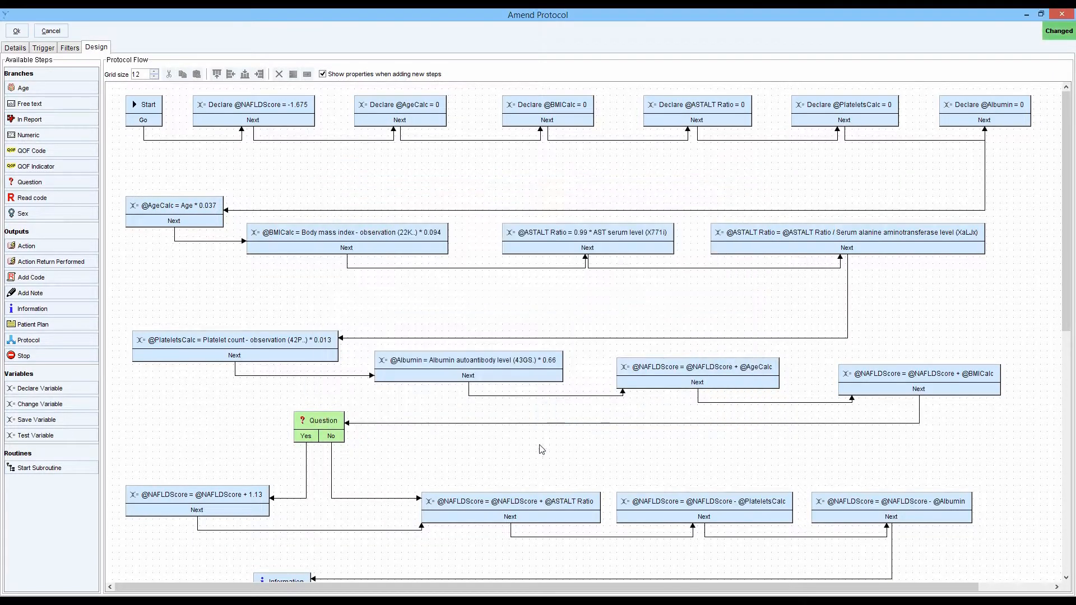
double_click(326, 424)
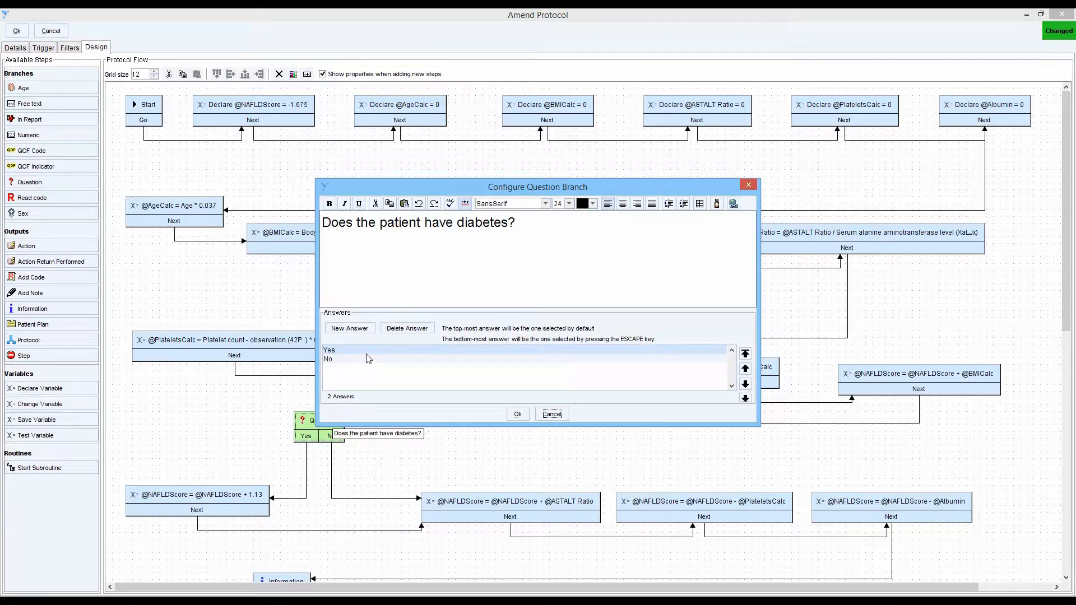
left_click(549, 419)
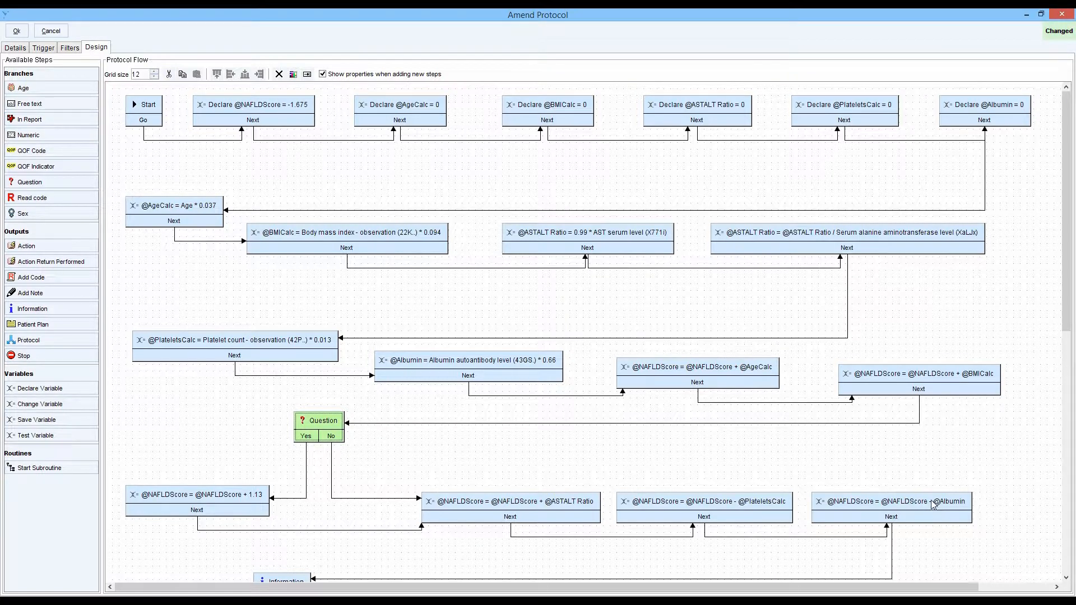
scroll(920, 500, "down", 2)
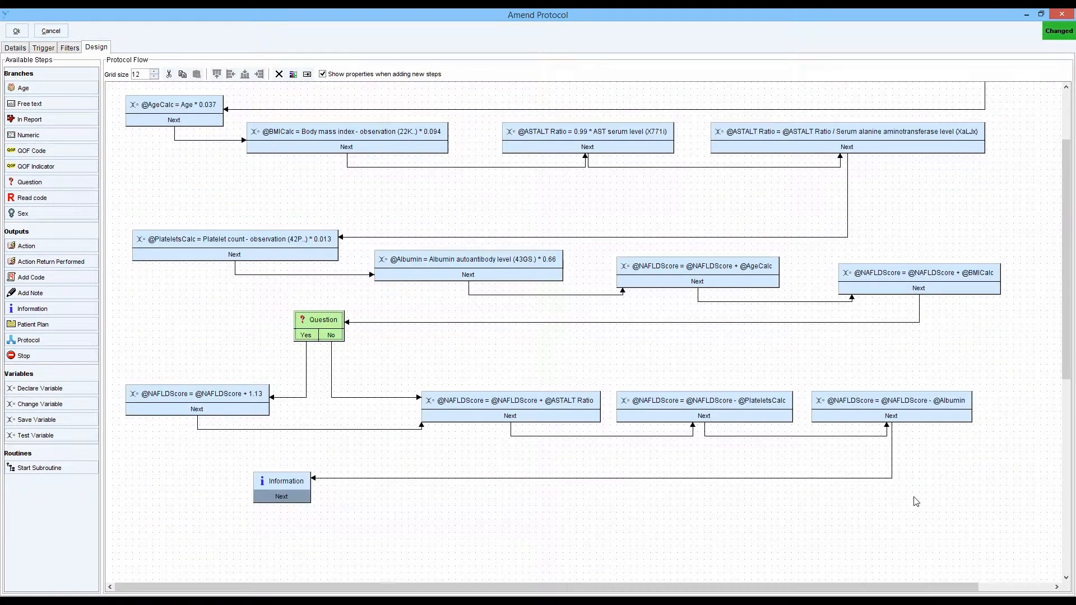
mouse_move(292, 482)
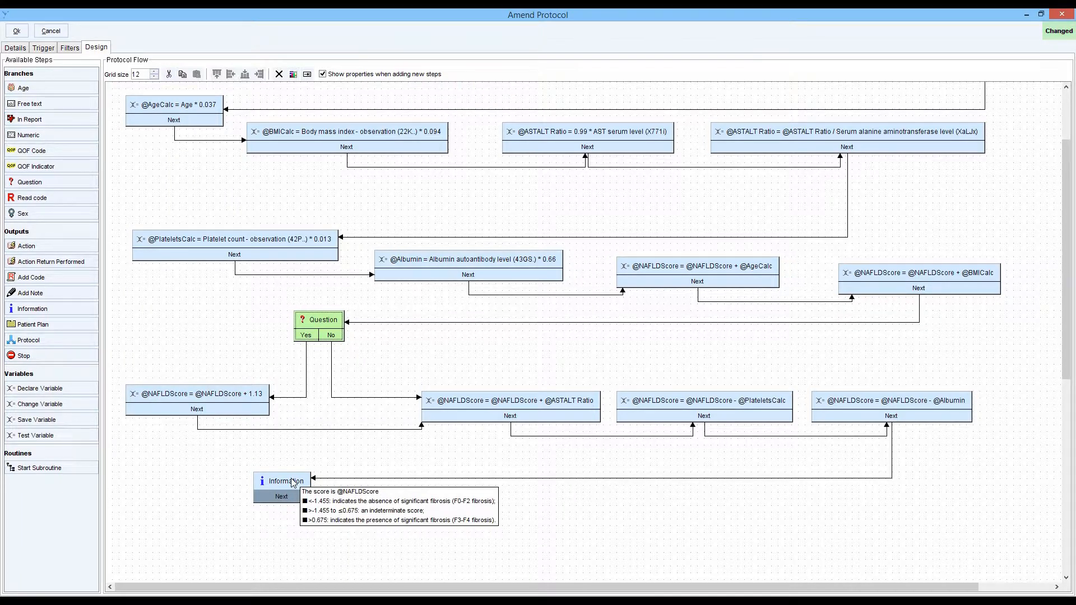
left_click(282, 483)
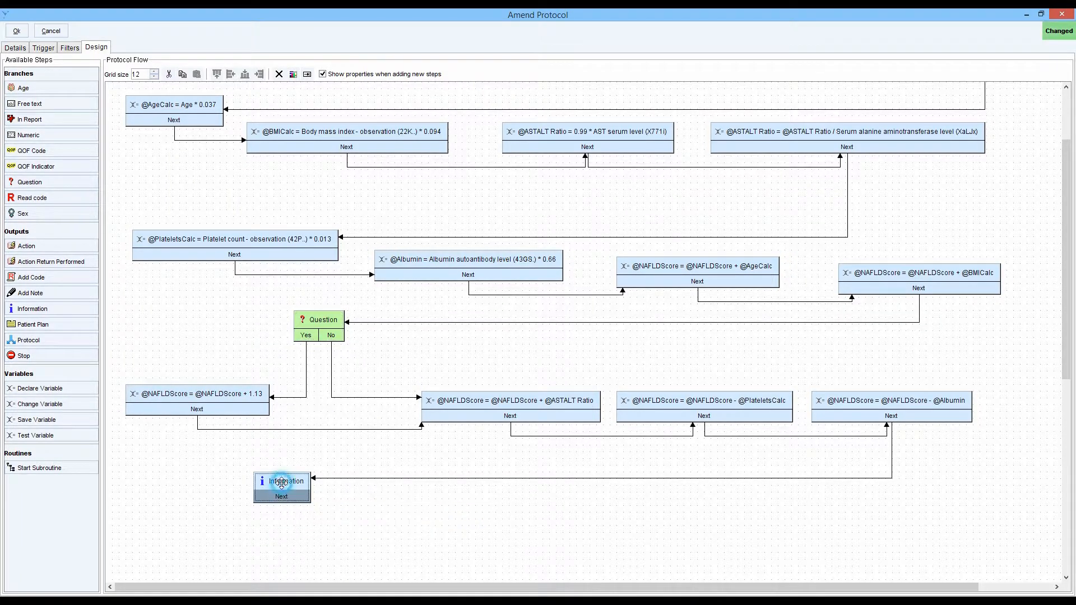
left_click(281, 483)
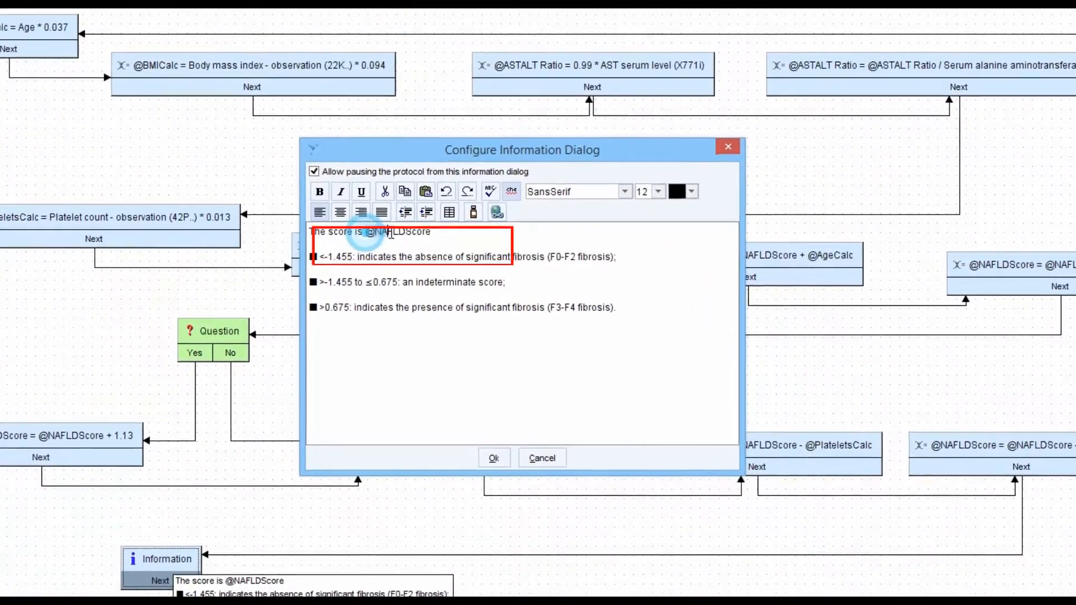
left_click_drag(373, 235, 429, 234)
left_click_drag(344, 223, 424, 223)
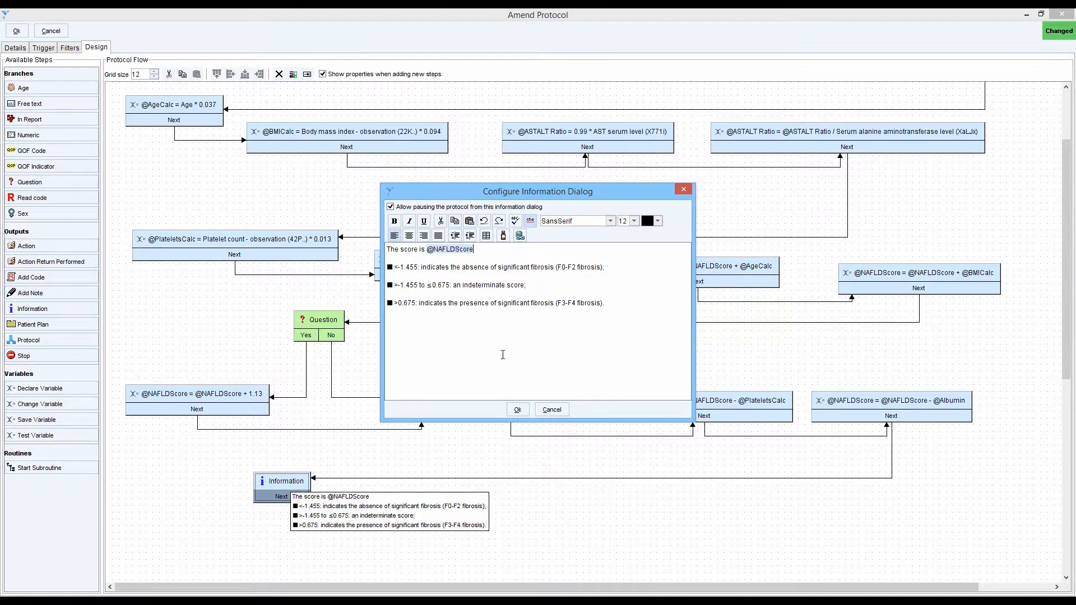
left_click(552, 410)
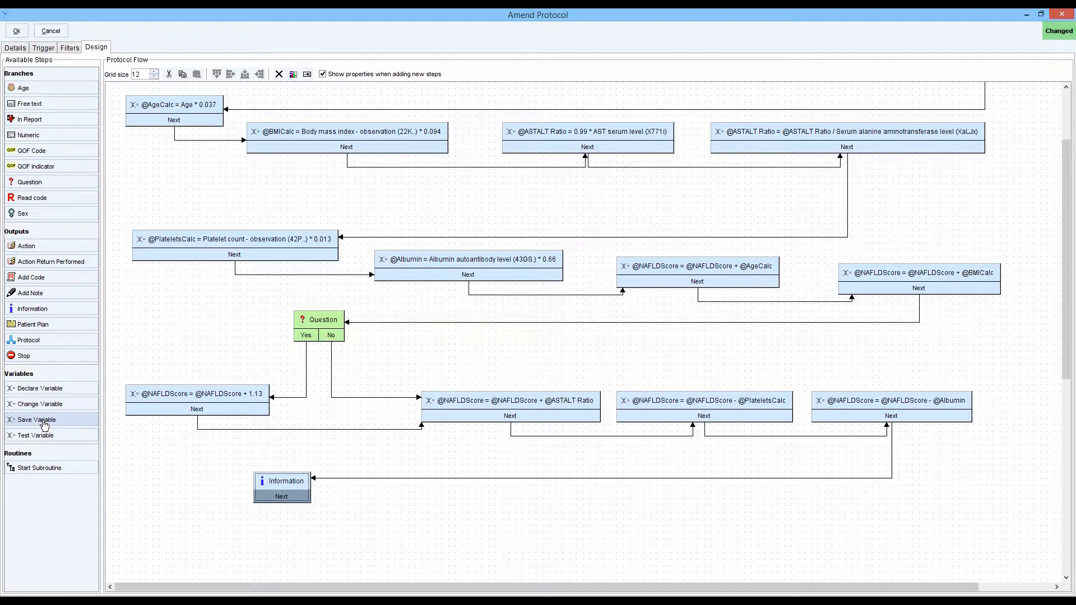
left_click_drag(44, 424, 443, 511)
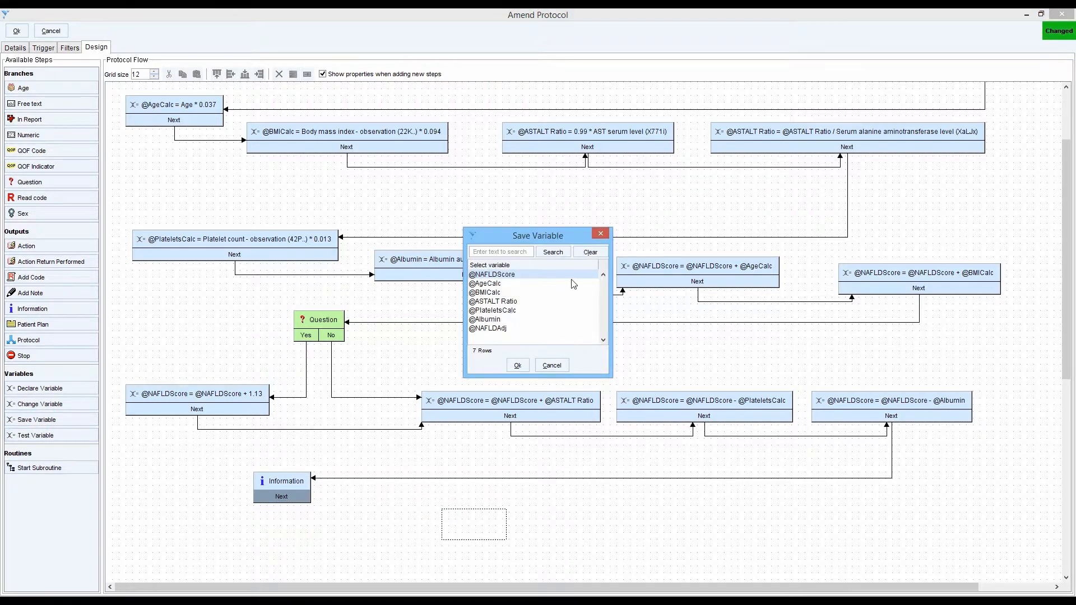
left_click(496, 275)
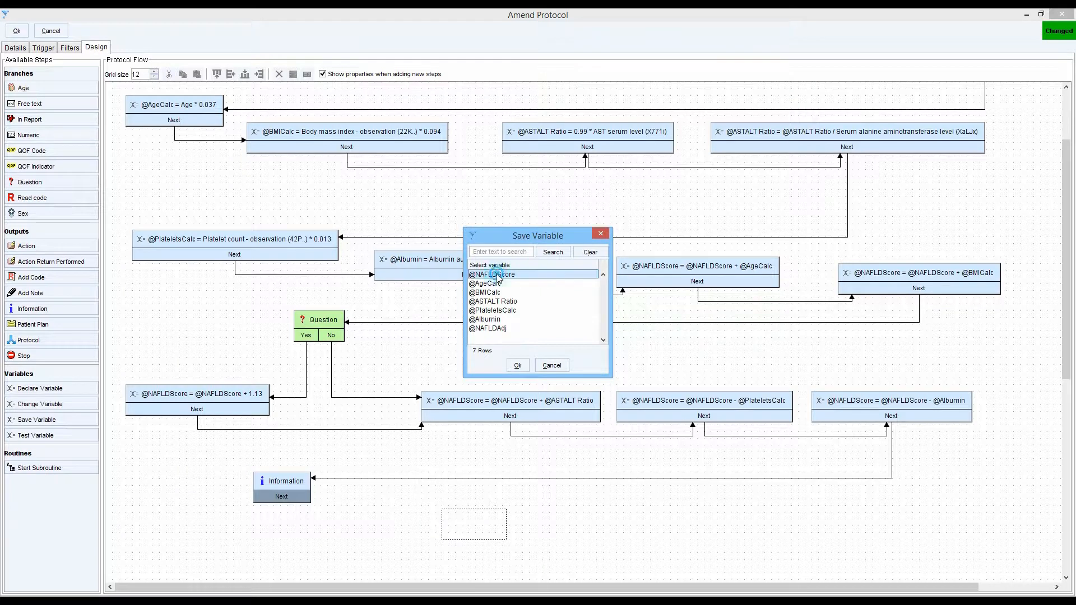
left_click(518, 365)
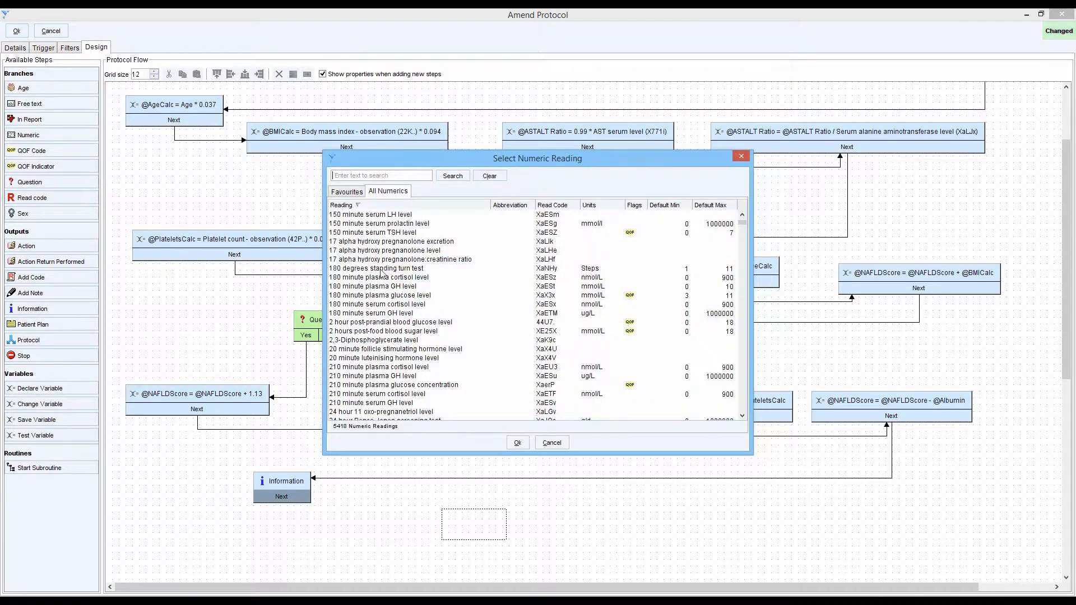
left_click(382, 215)
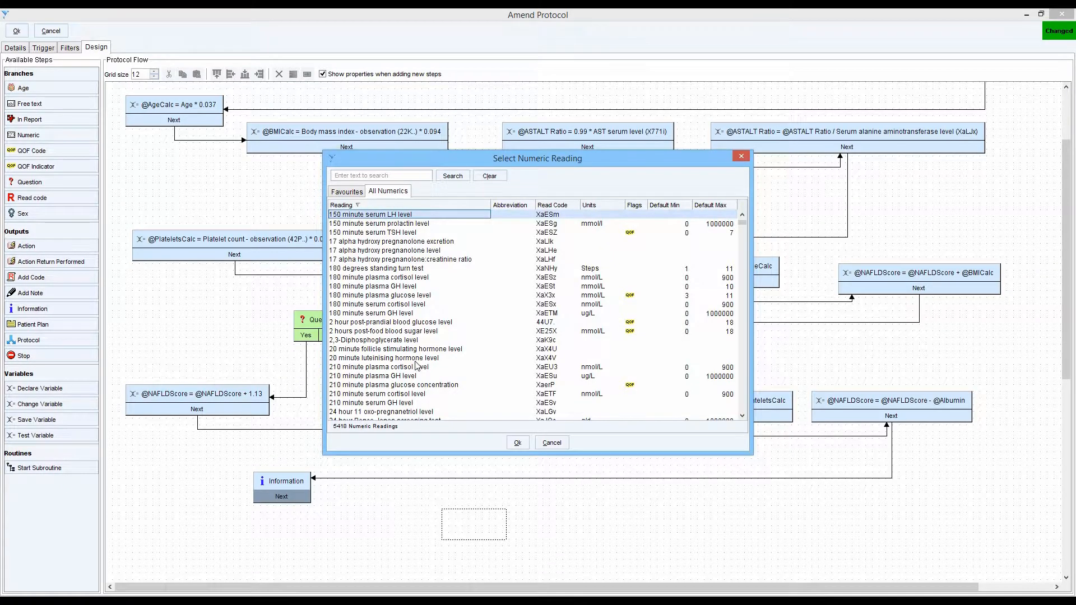
left_click(517, 443)
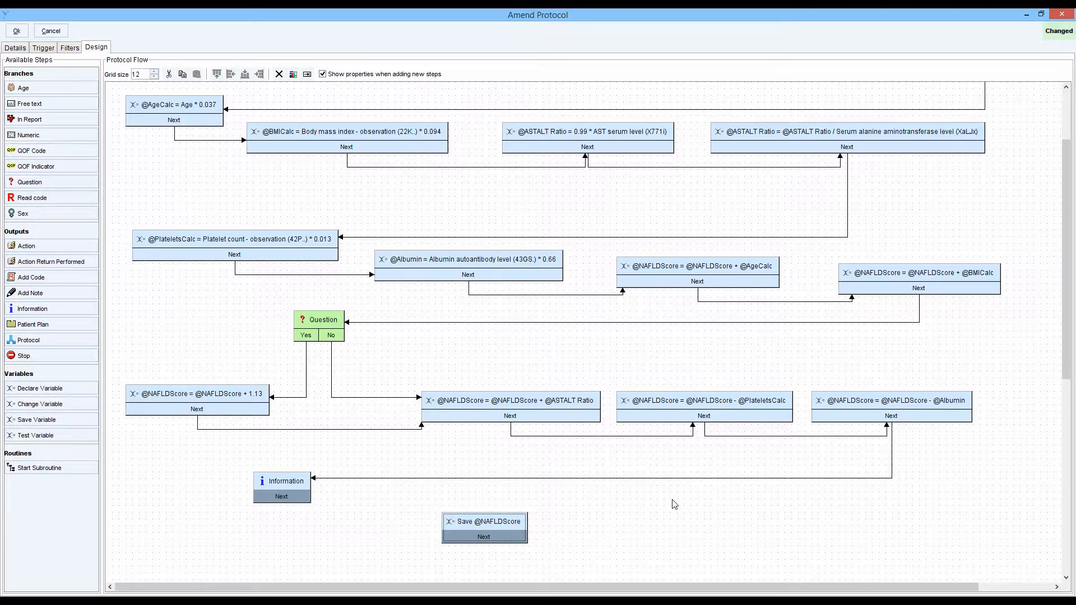
key("Delete")
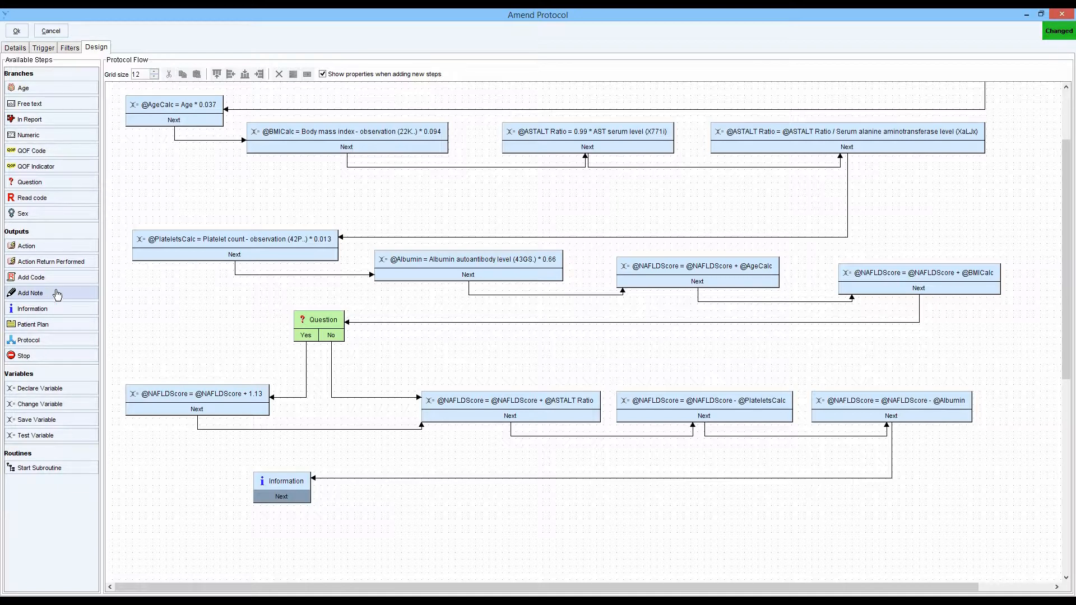
left_click_drag(56, 294, 459, 507)
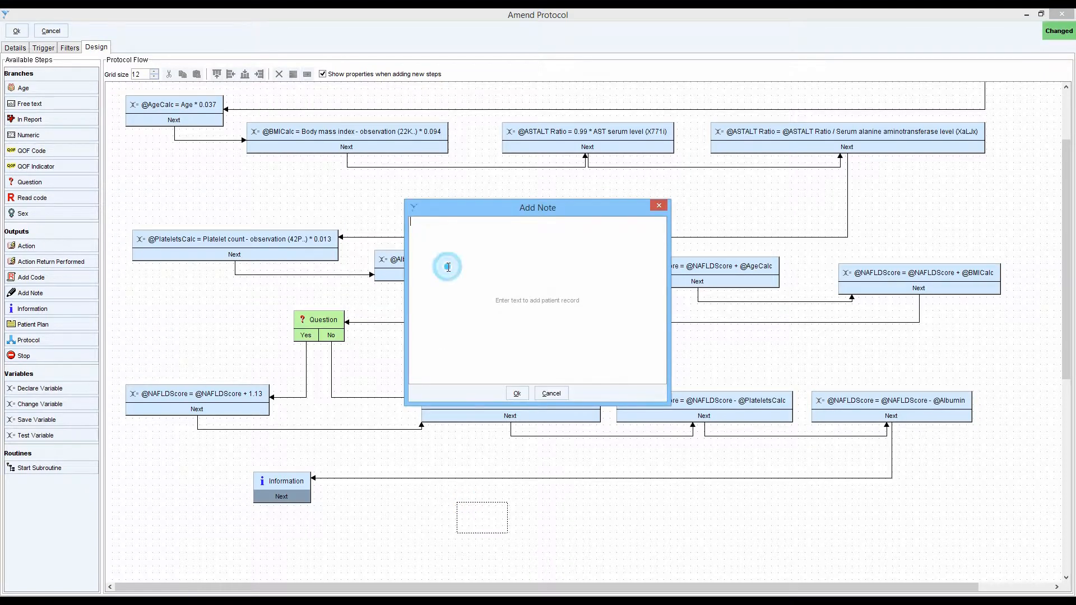
type("jhsdgfsdjhjhsdgfhsd")
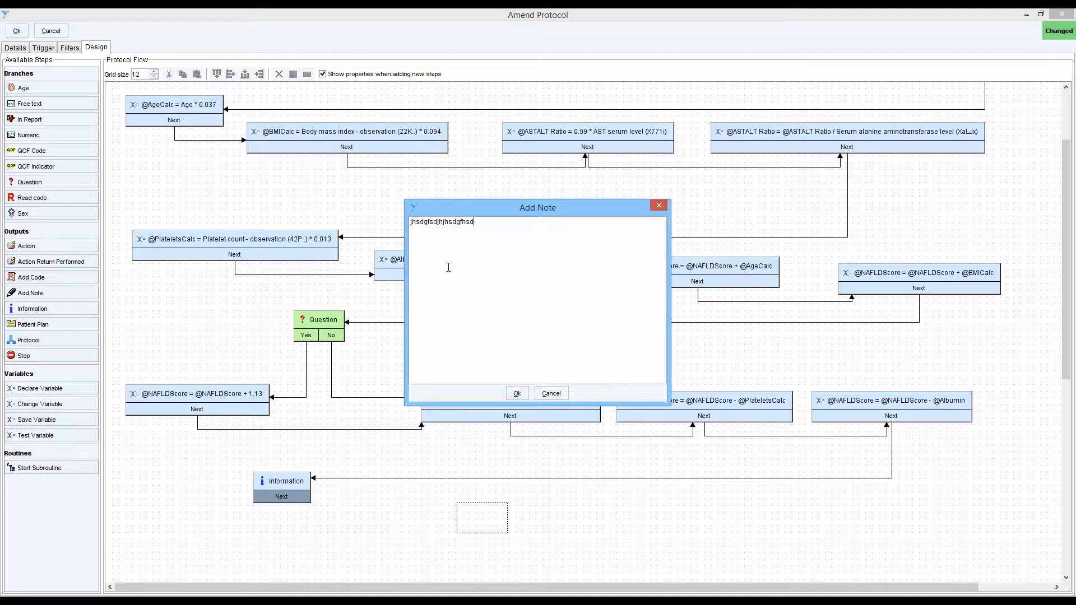
left_click(558, 394)
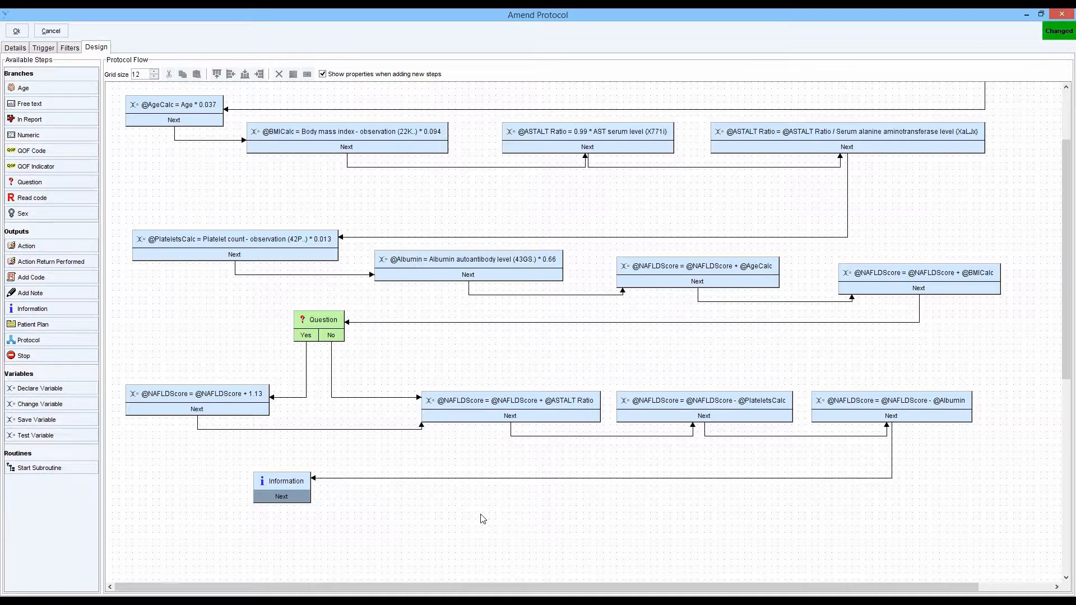
mouse_move(275, 485)
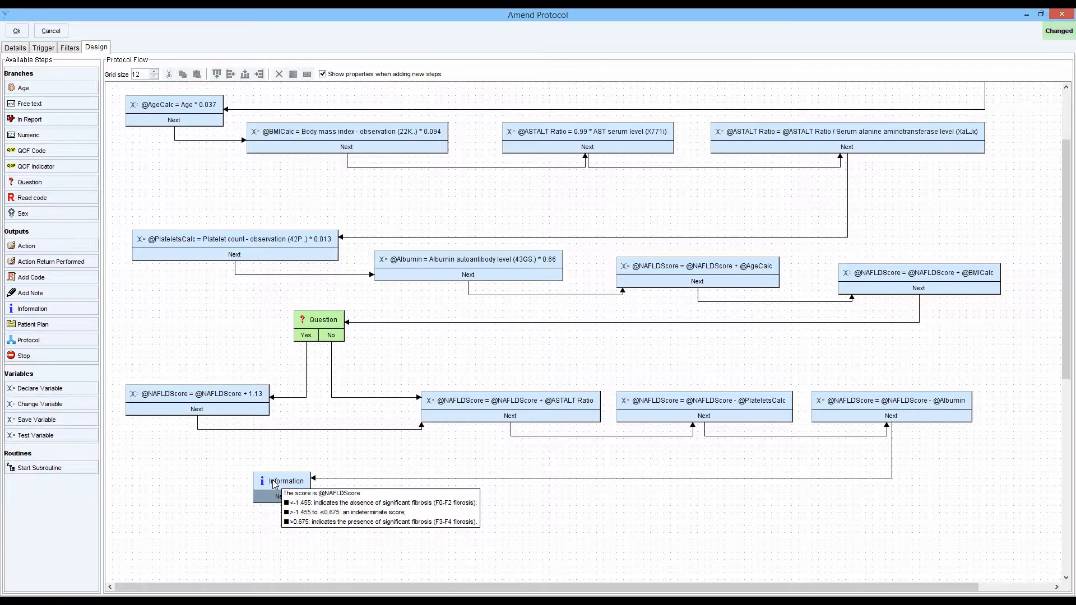
scroll(259, 252, "up", 1)
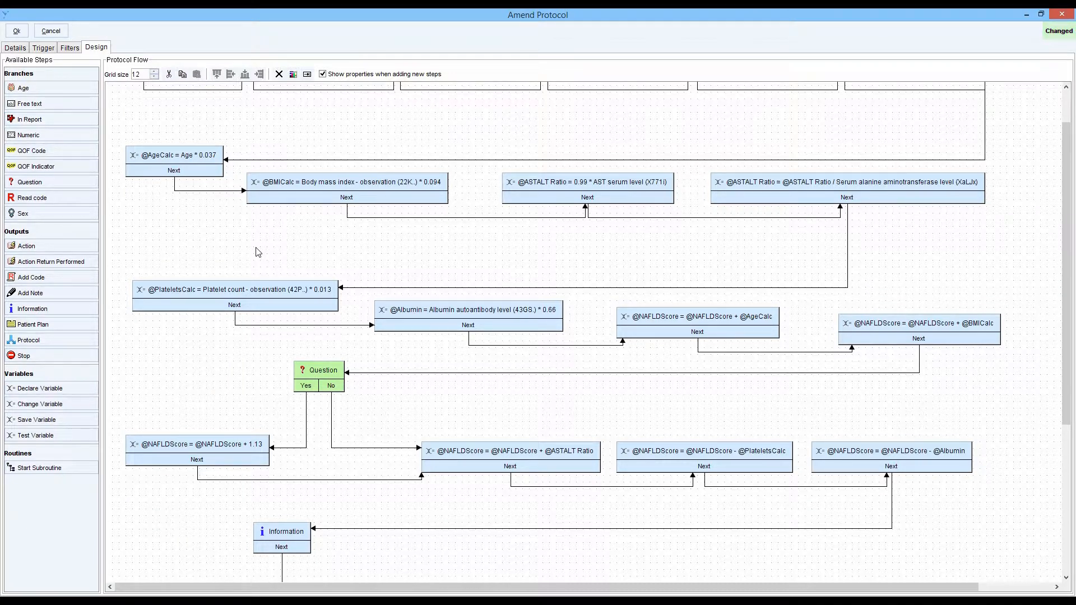
left_click_drag(51, 443, 479, 394)
left_click(463, 278)
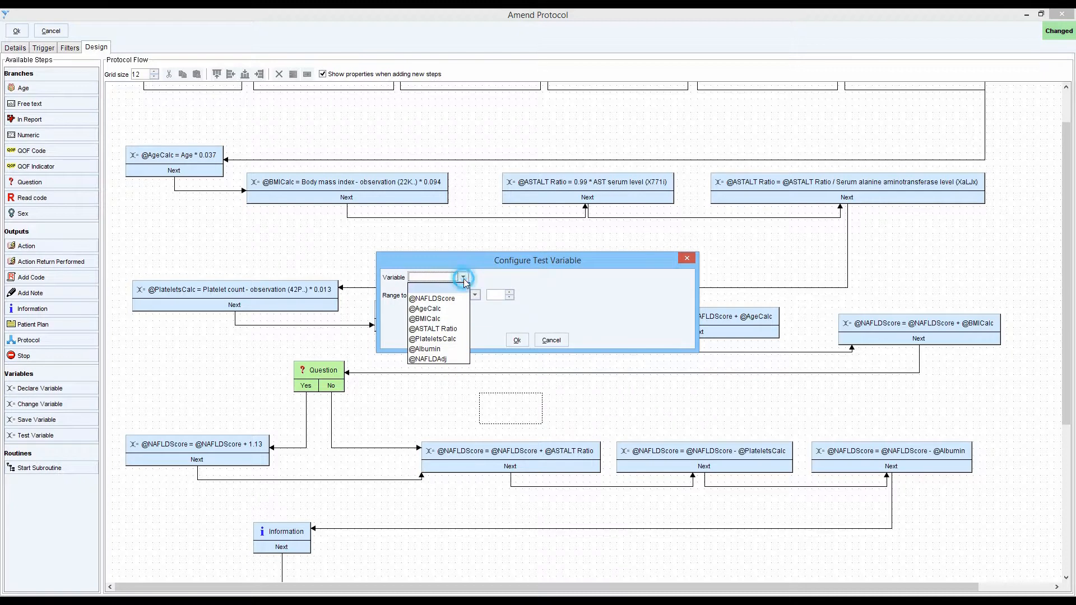
left_click(437, 301)
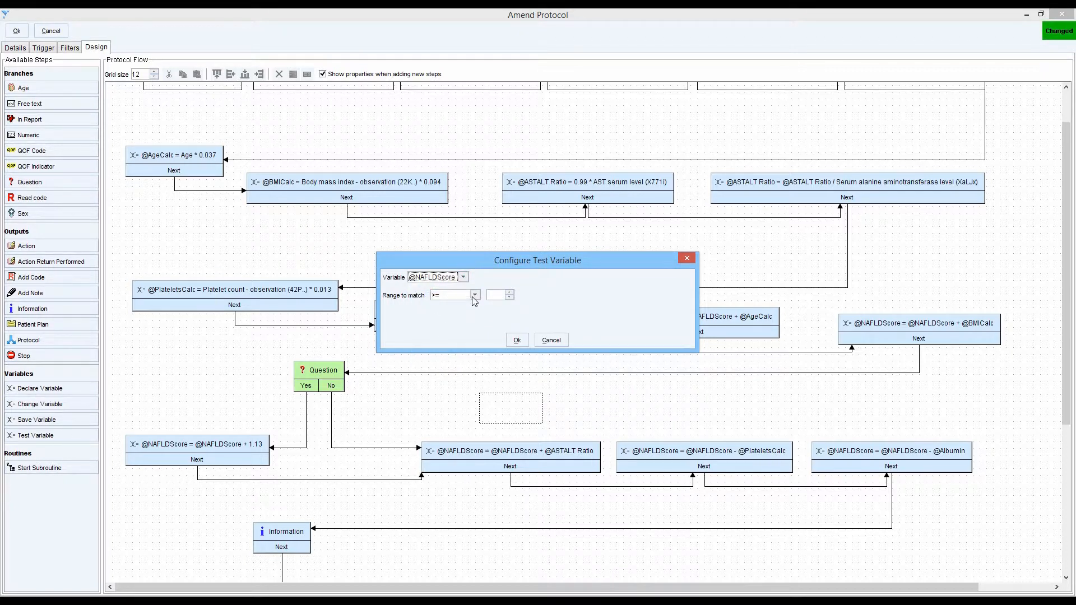
left_click(475, 296)
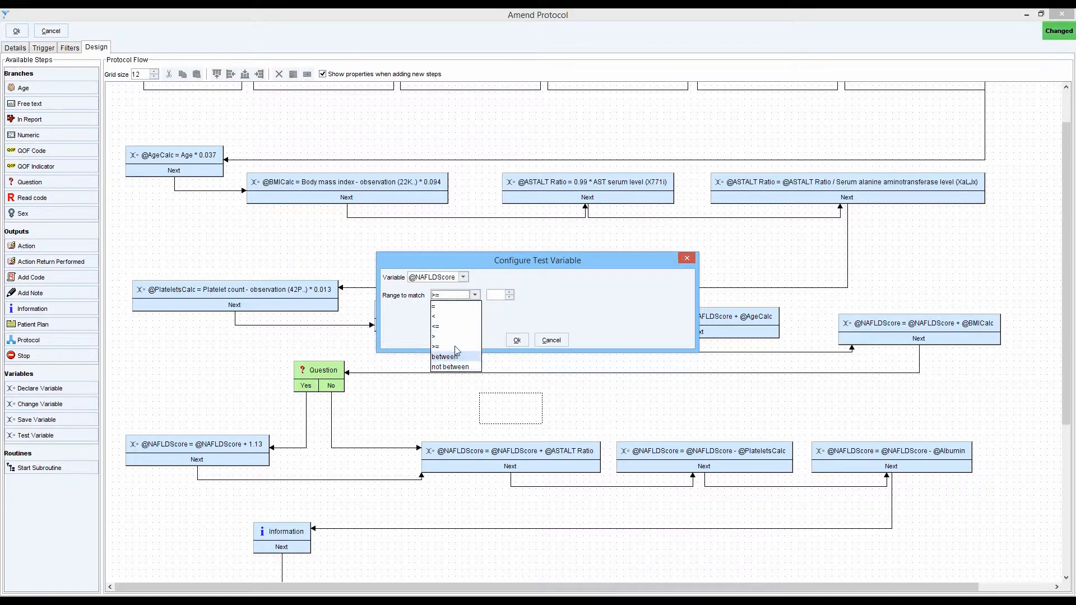
left_click(450, 317)
left_click(492, 294)
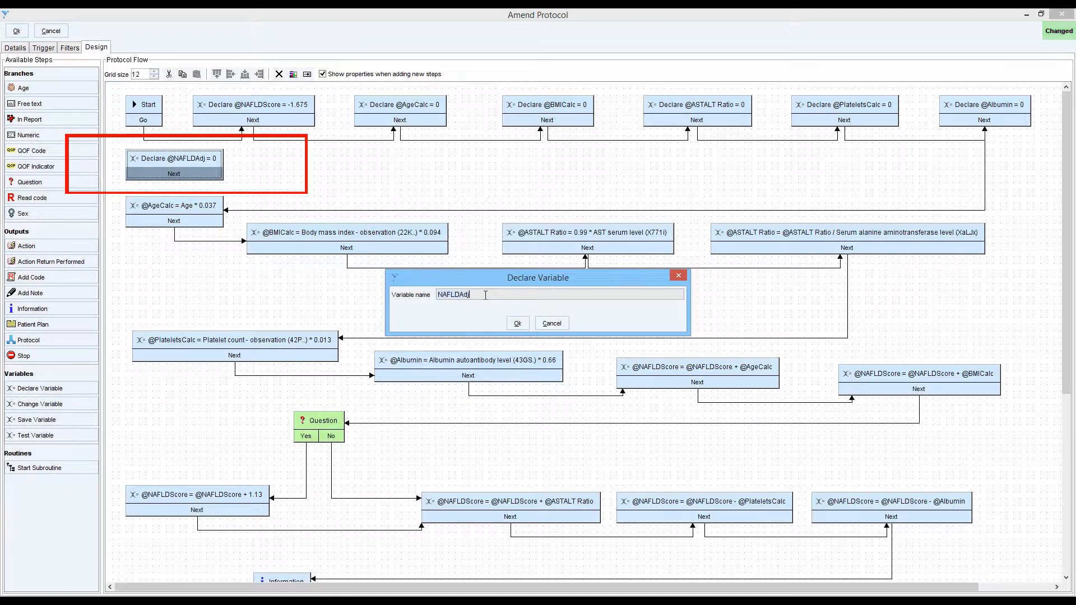
left_click(518, 325)
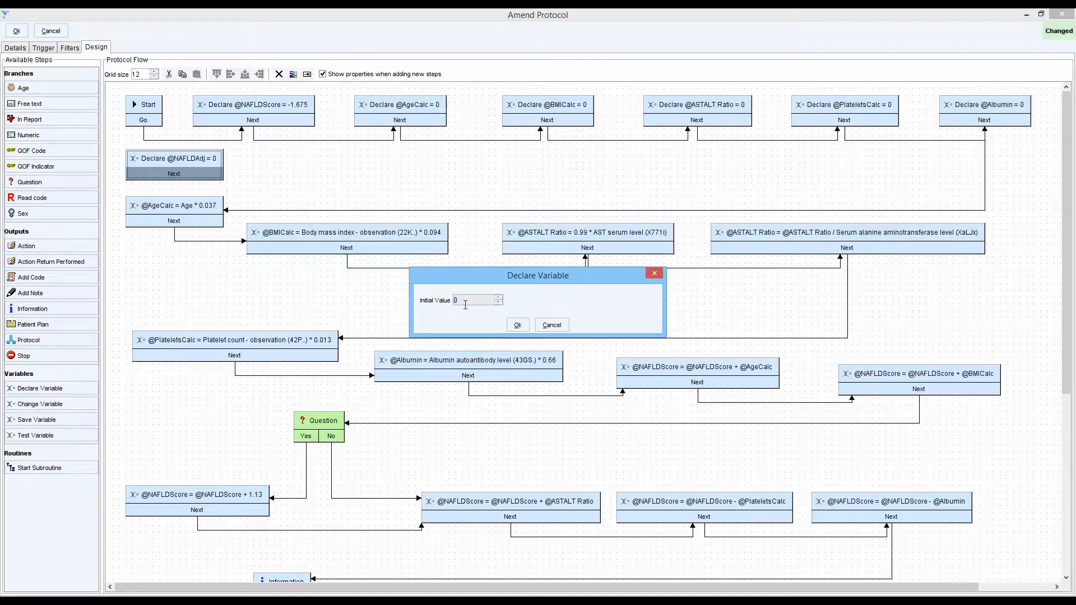
left_click(518, 325)
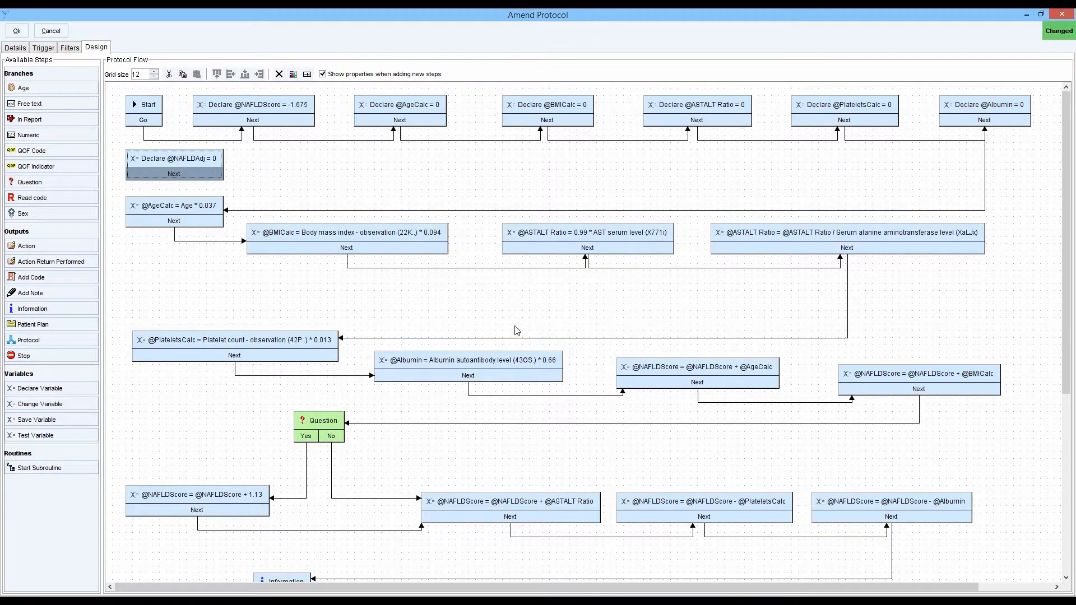
left_click_drag(145, 121, 213, 111)
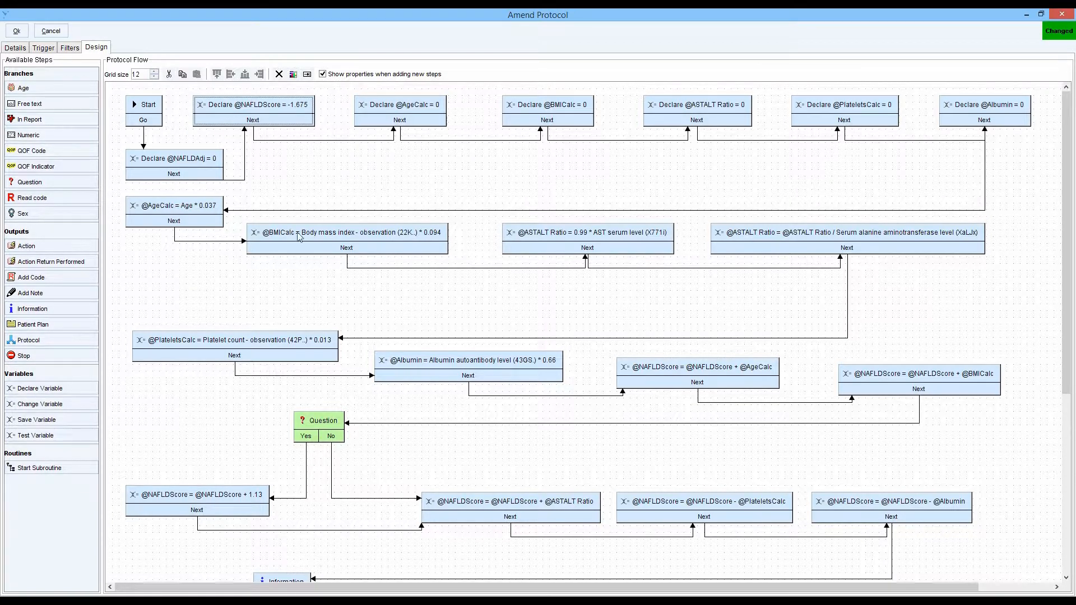
scroll(361, 275, "down", 5)
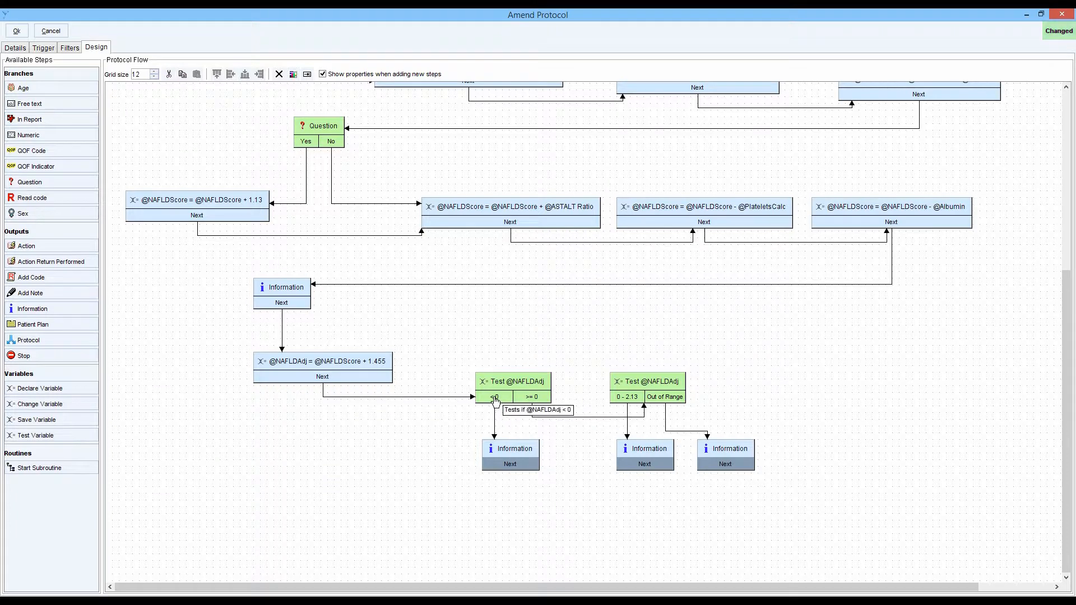
mouse_move(496, 455)
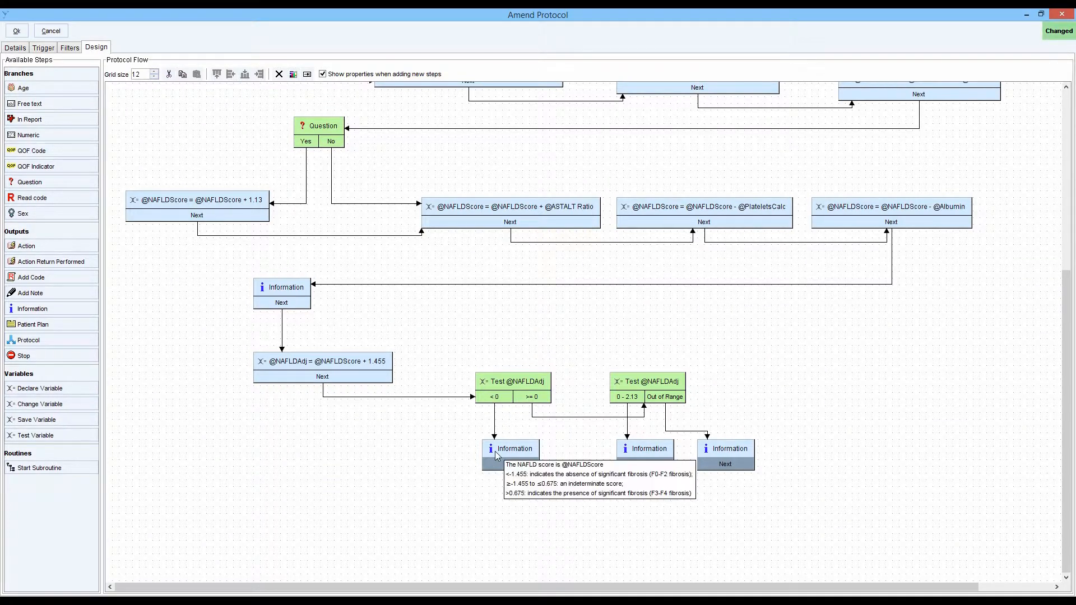
double_click(495, 455)
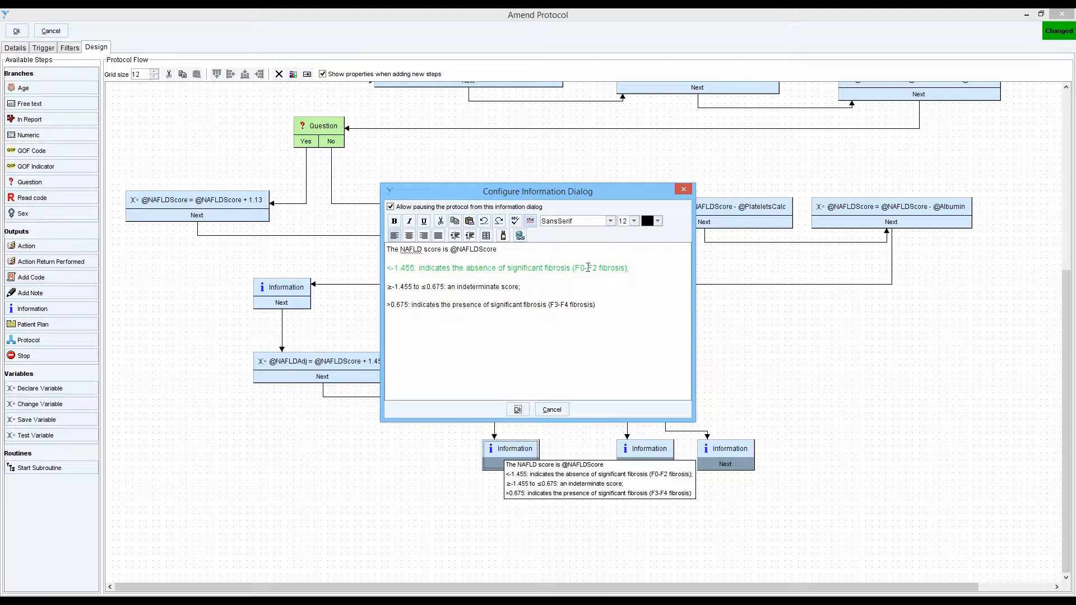
left_click(549, 409)
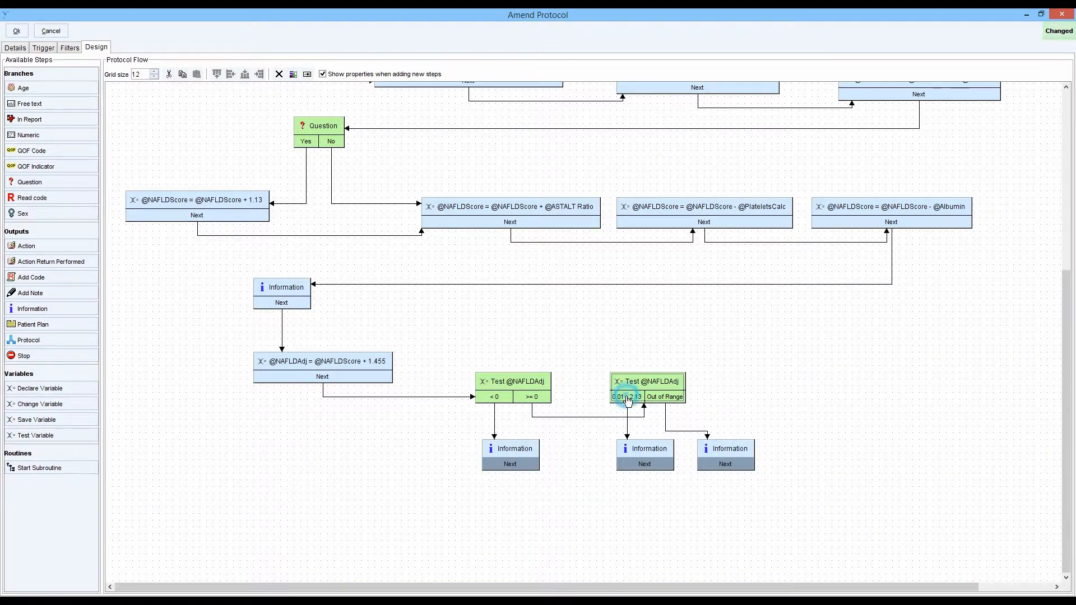
double_click(627, 398)
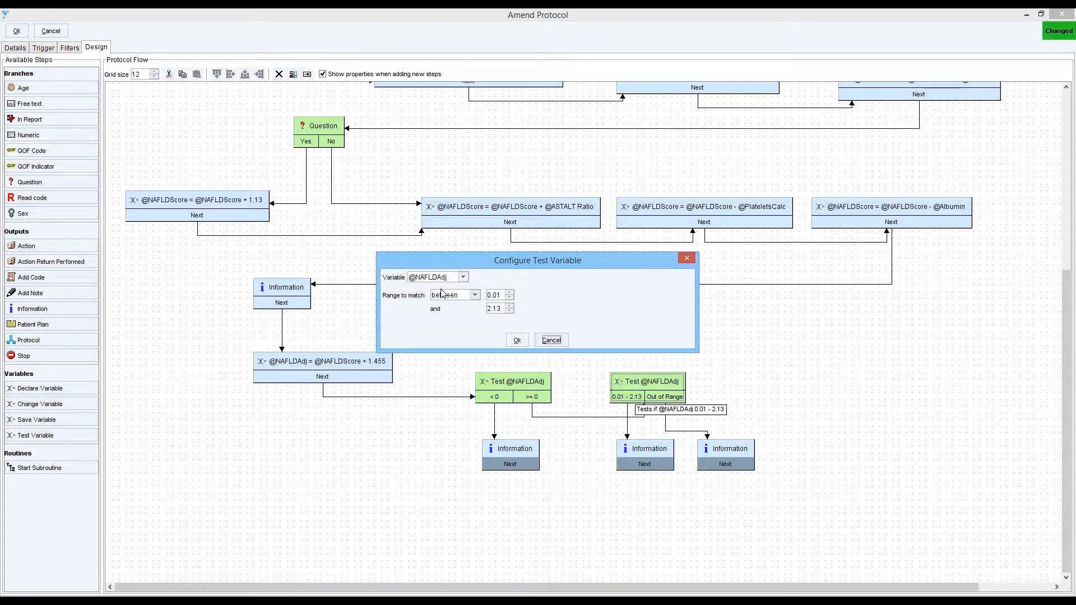
left_click(516, 340)
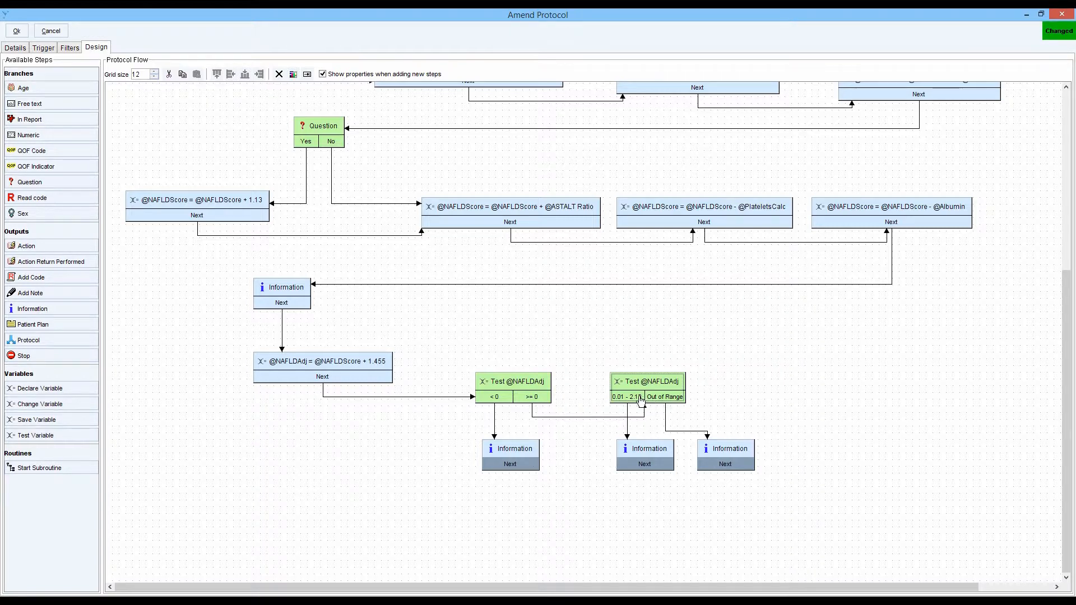
double_click(636, 454)
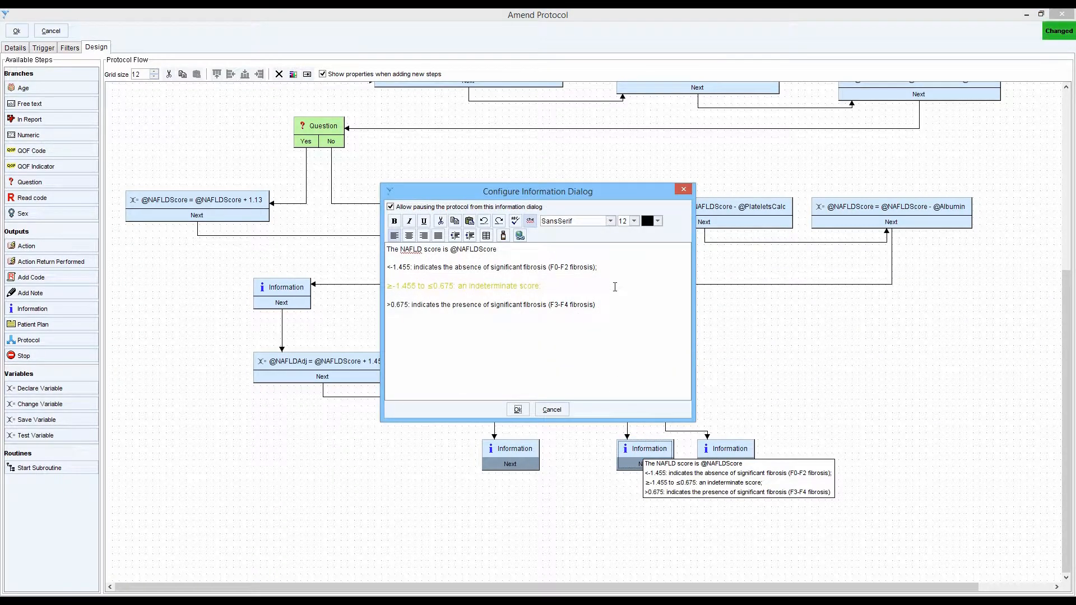
left_click(683, 191)
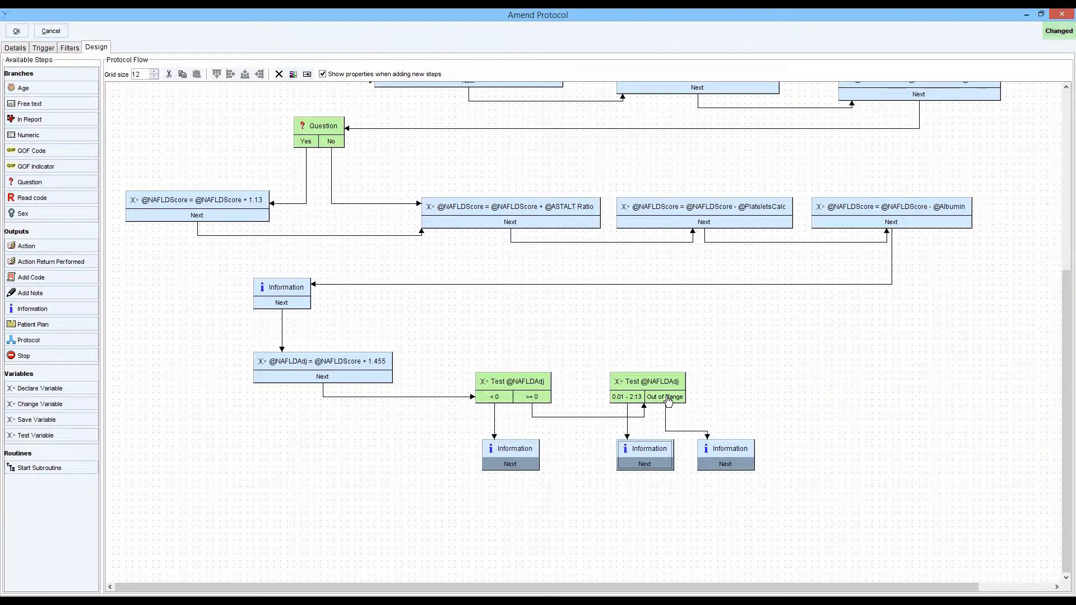
double_click(727, 449)
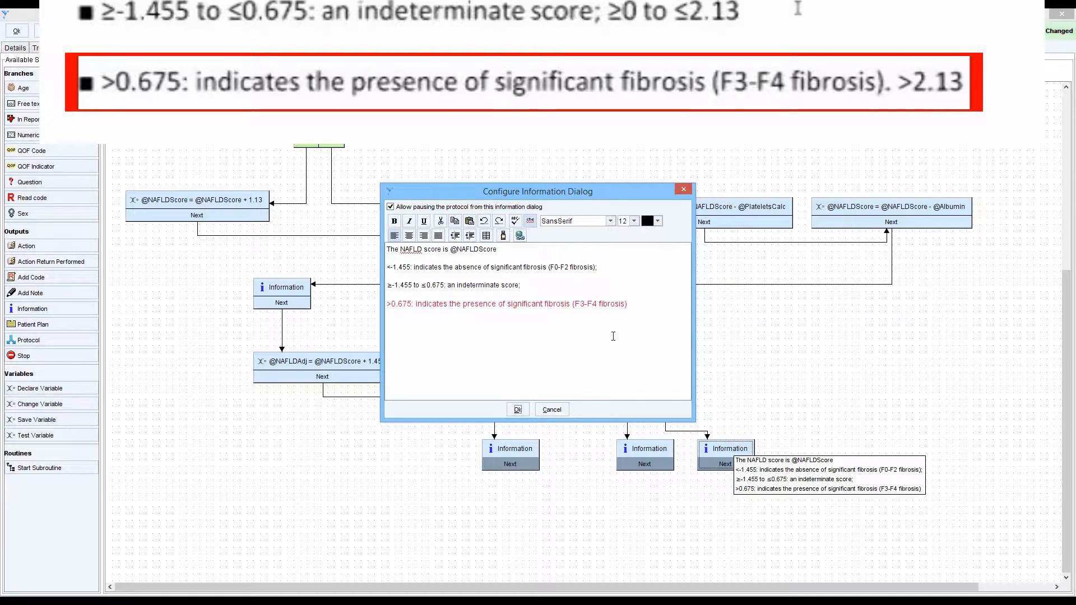
left_click(552, 411)
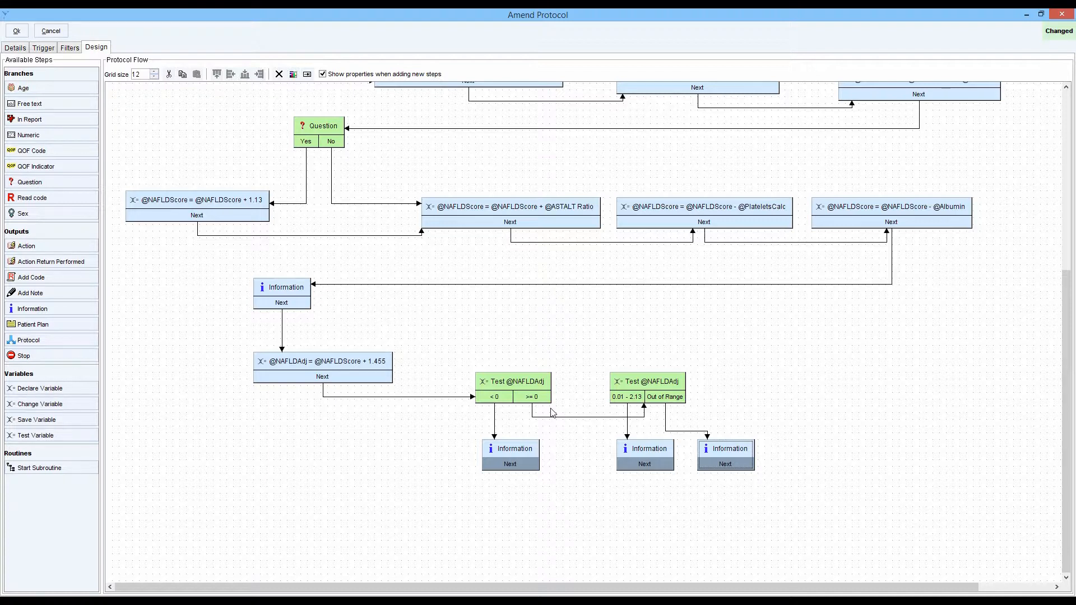
scroll(666, 168, "up", 5)
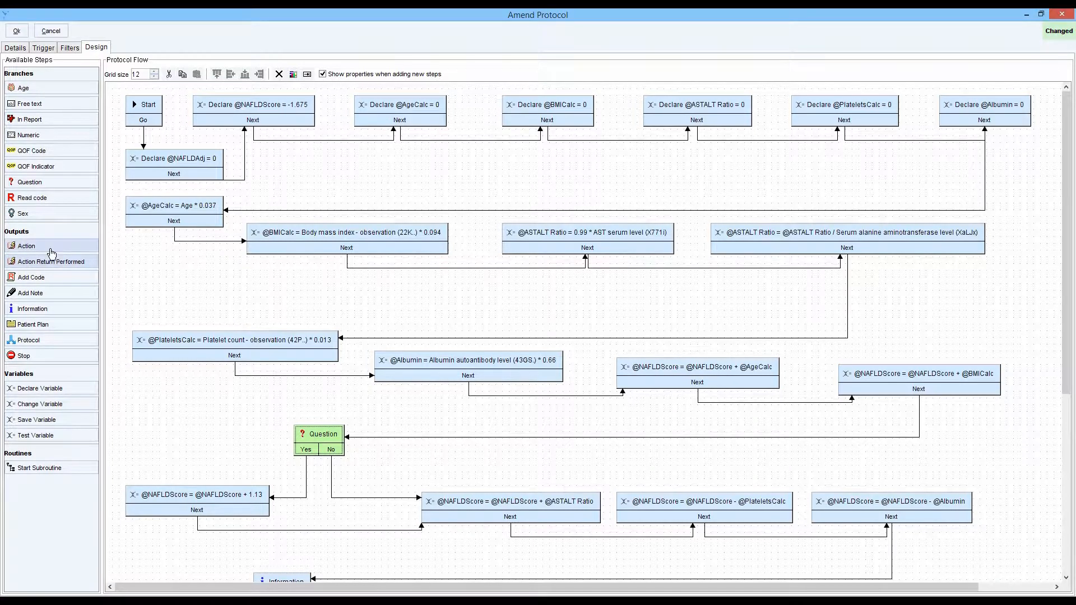
left_click_drag(51, 249, 470, 168)
type("naf")
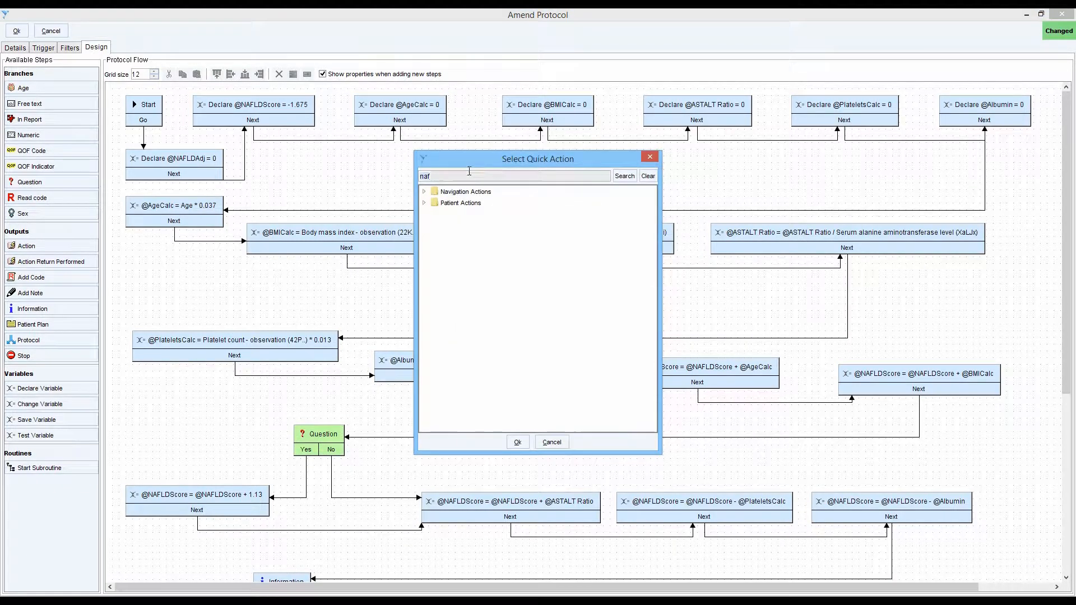
left_click(624, 175)
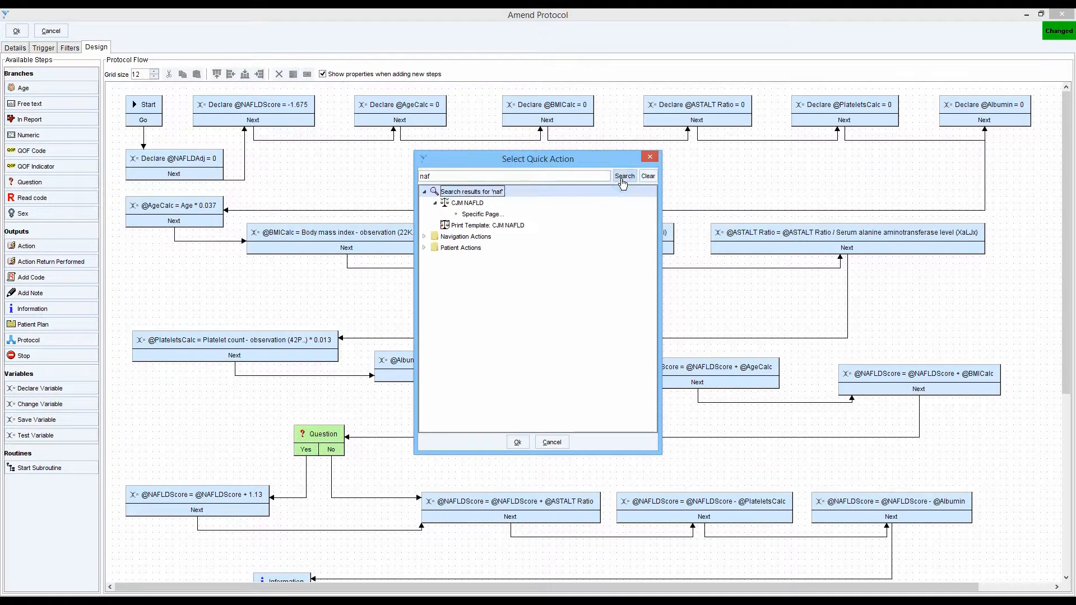
left_click(472, 204)
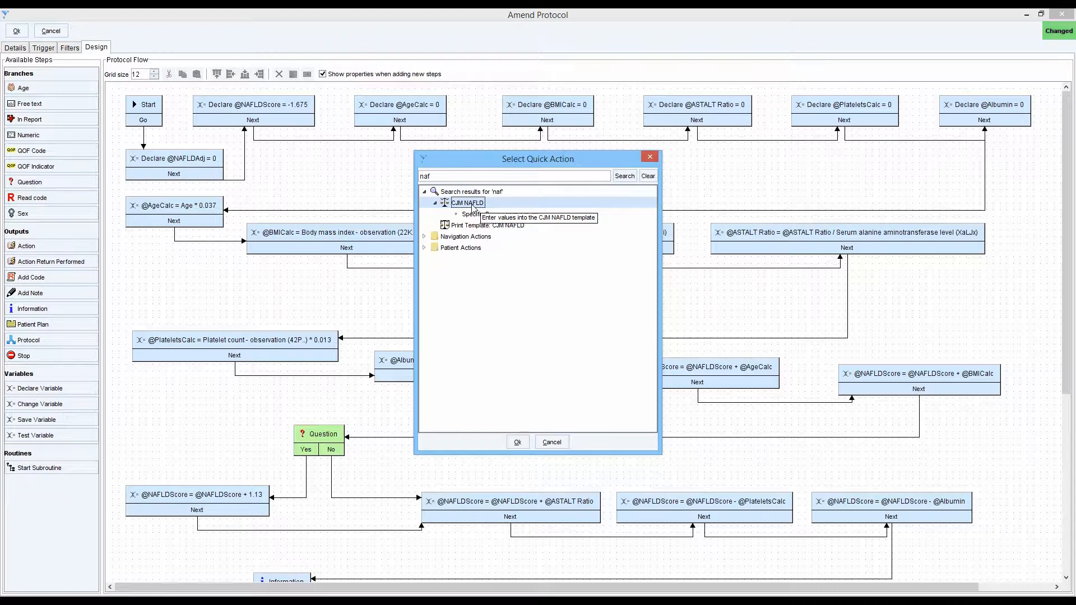
left_click(517, 443)
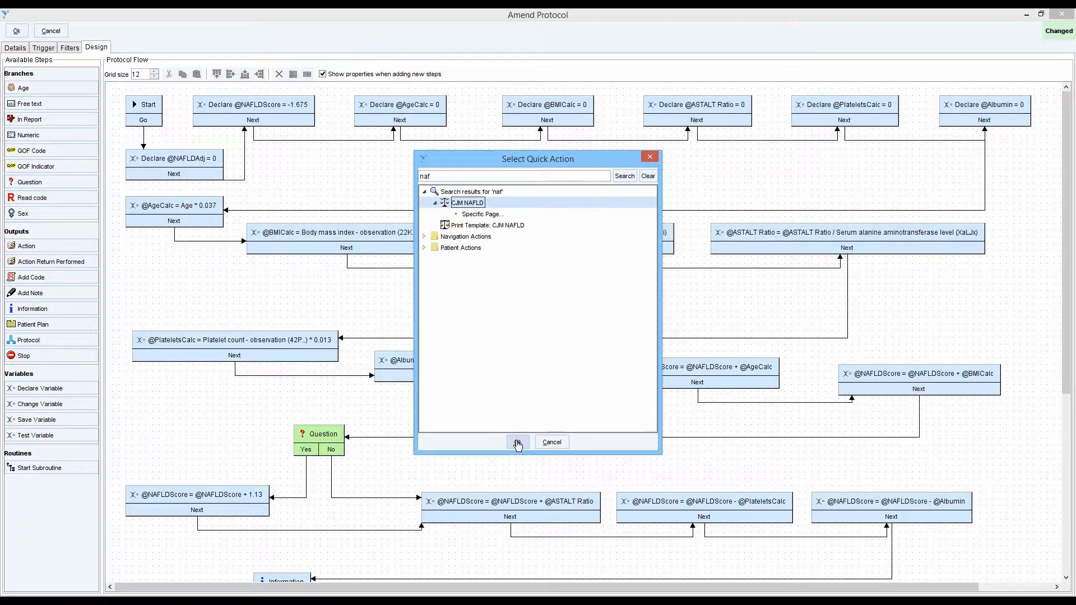
left_click(490, 341)
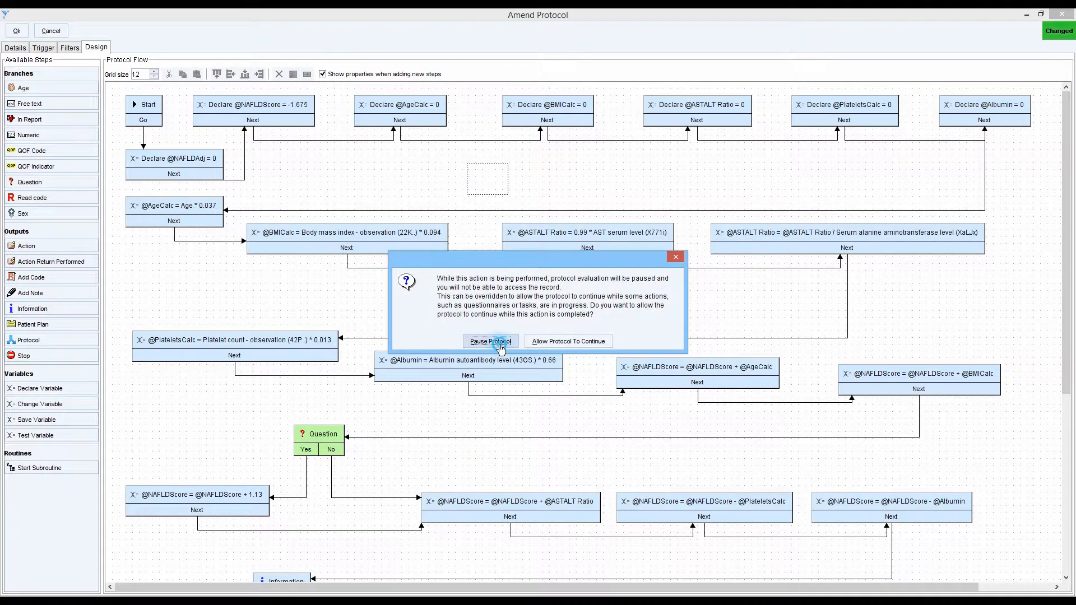
left_click(1012, 124)
left_click_drag(977, 151, 210, 206)
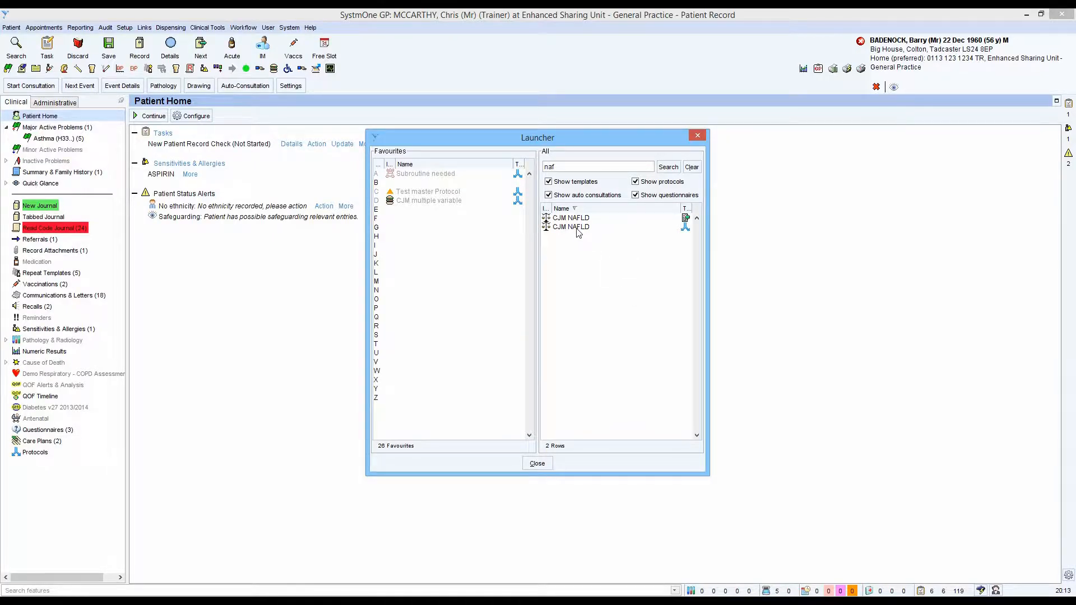
- Launch the CJM NAFLD protocol in the patient record and enter a height of 1.6 m in its template
left_click(564, 228)
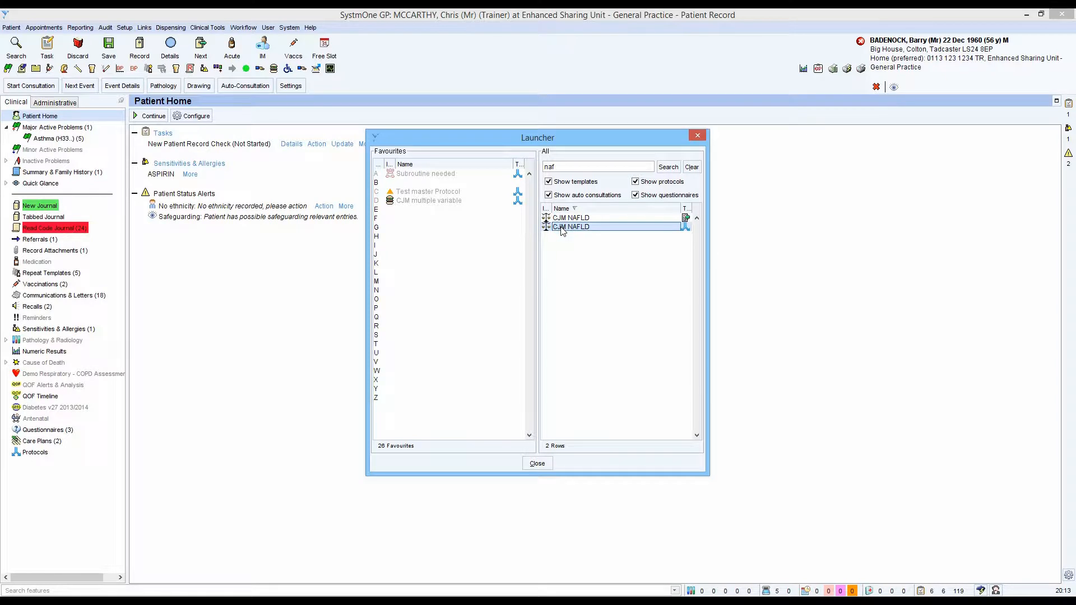
double_click(562, 230)
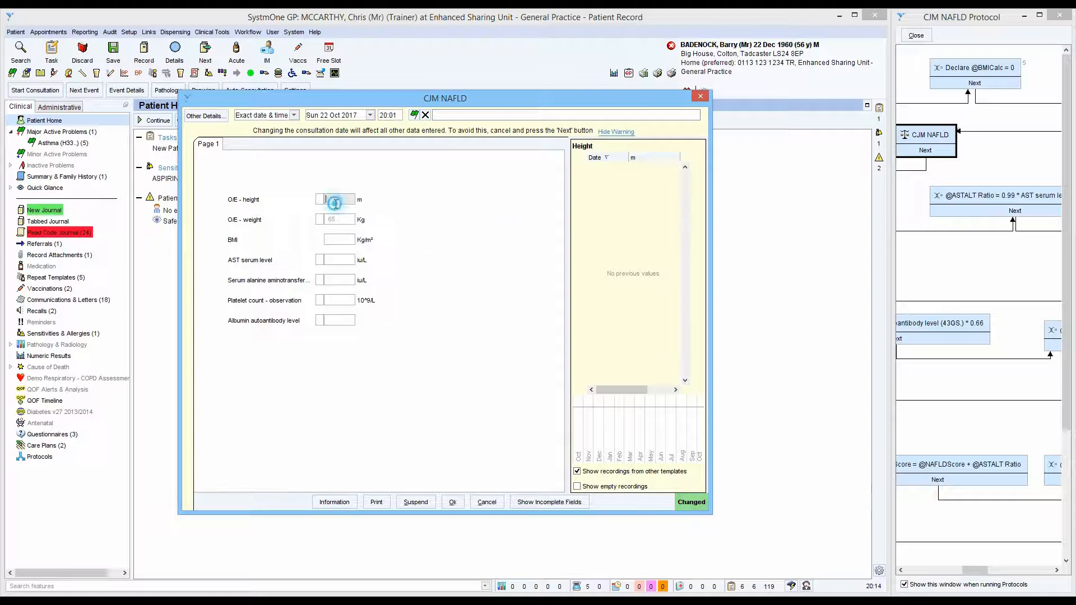
type("5.3")
key("Tab")
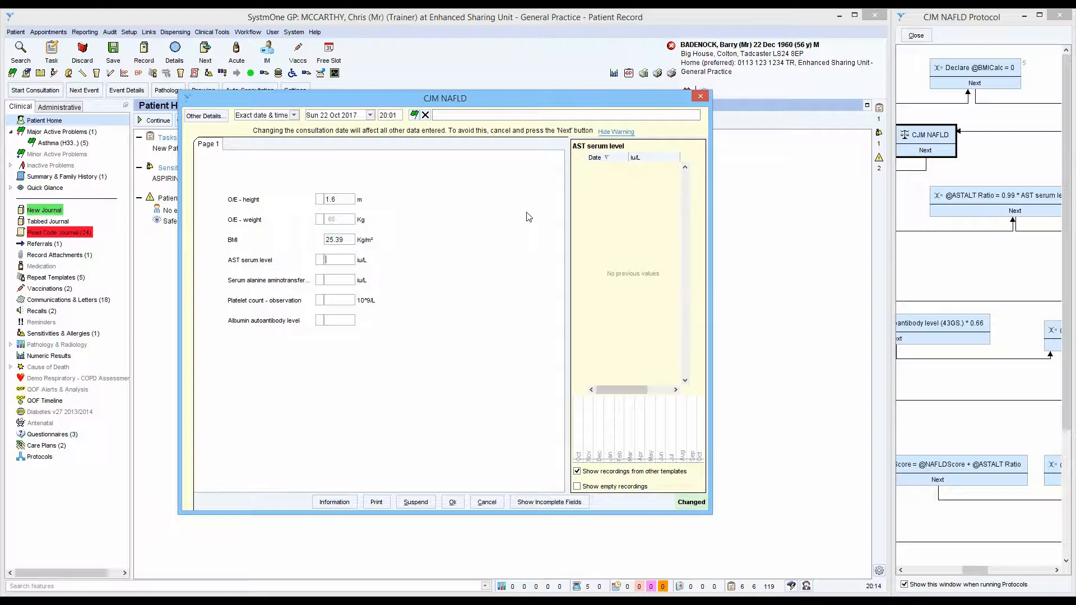
- Enter AST 50, serum alanine aminotransferase 60, platelet count 30 and albumin 25, and accept the template
type("50")
key("Tab")
type("60")
key("Tab")
type("30")
key("Tab")
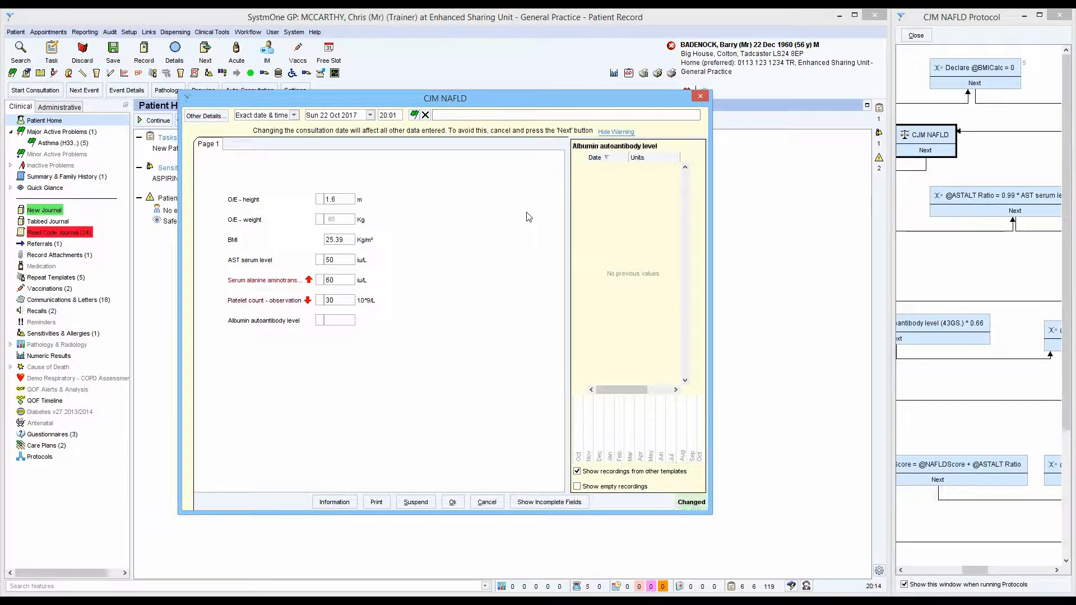
type("25")
key("Tab")
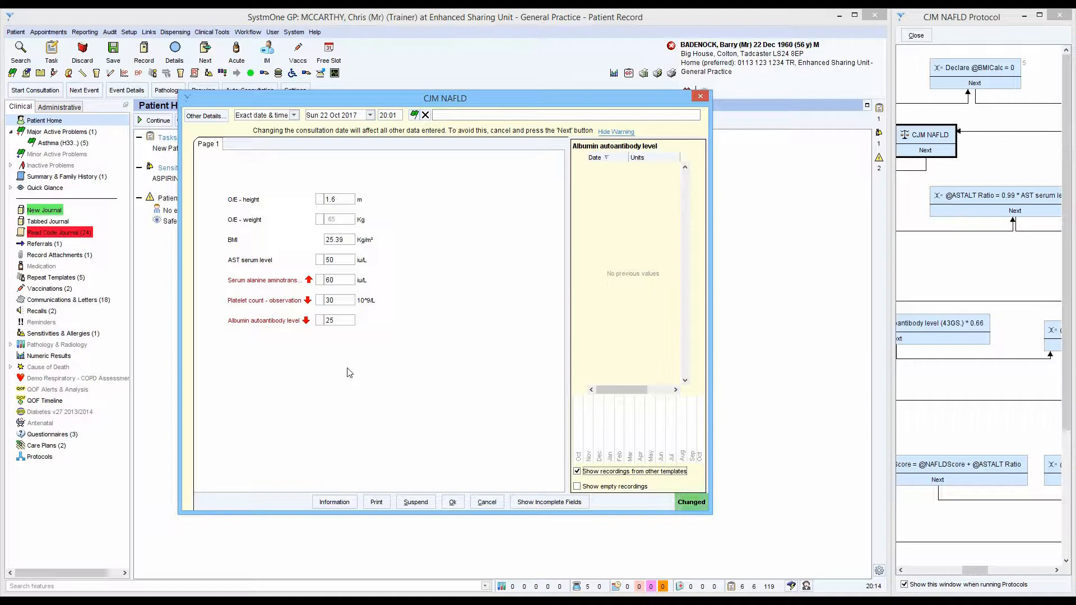
left_click(453, 505)
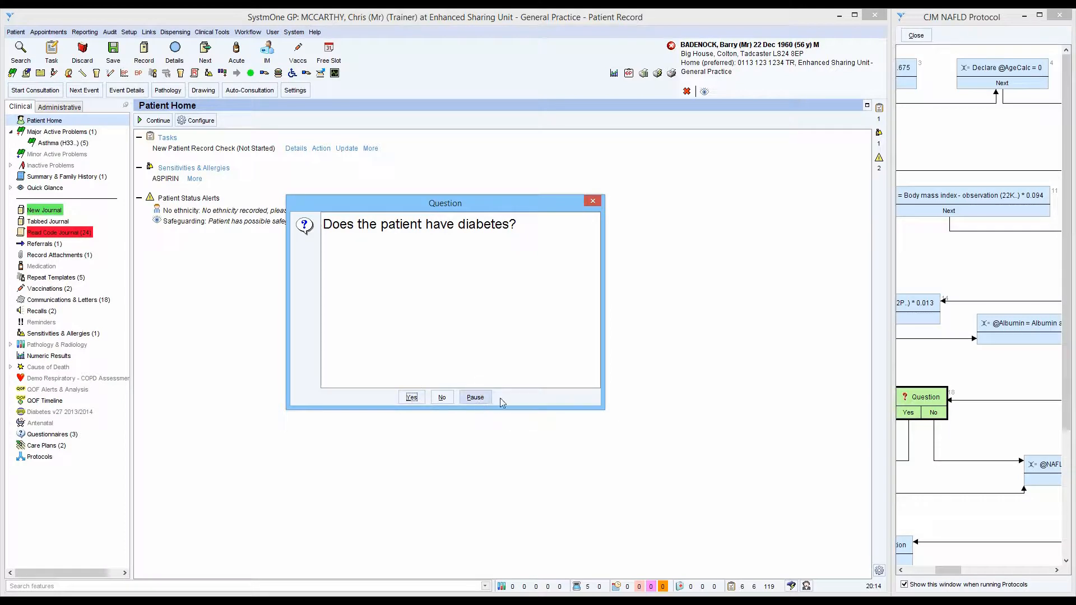
- Answer Yes to the diabetes question and acknowledge the two NAFLD score messages
left_click(410, 398)
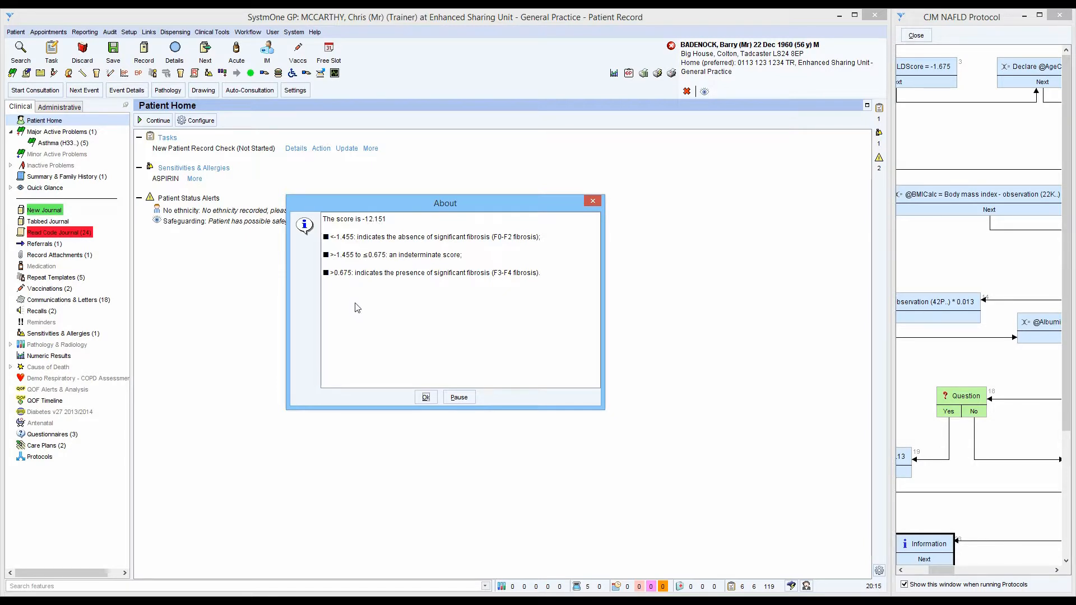
left_click(425, 399)
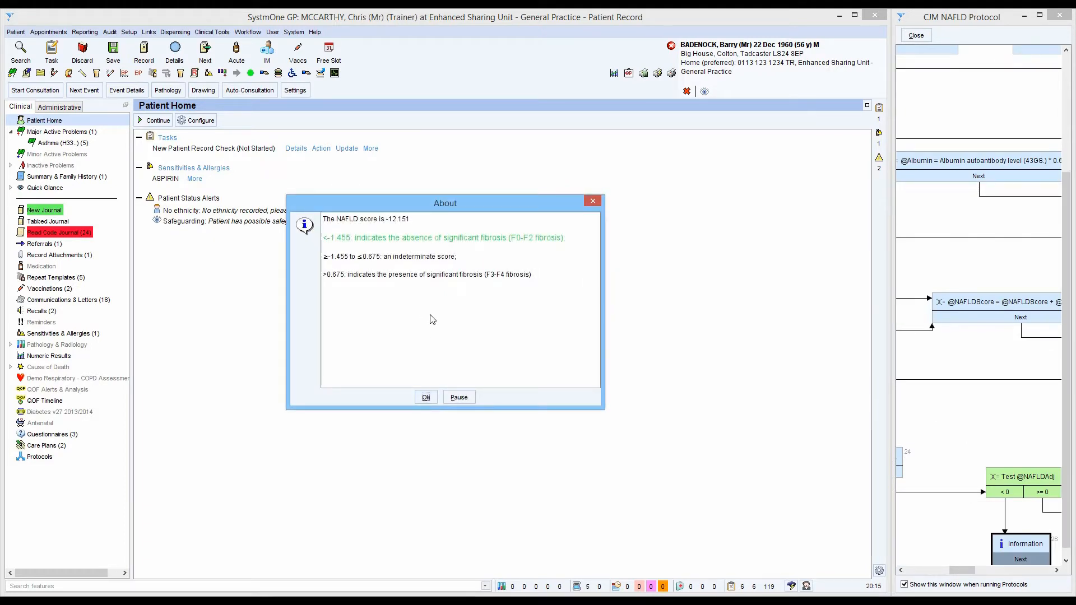
left_click(427, 398)
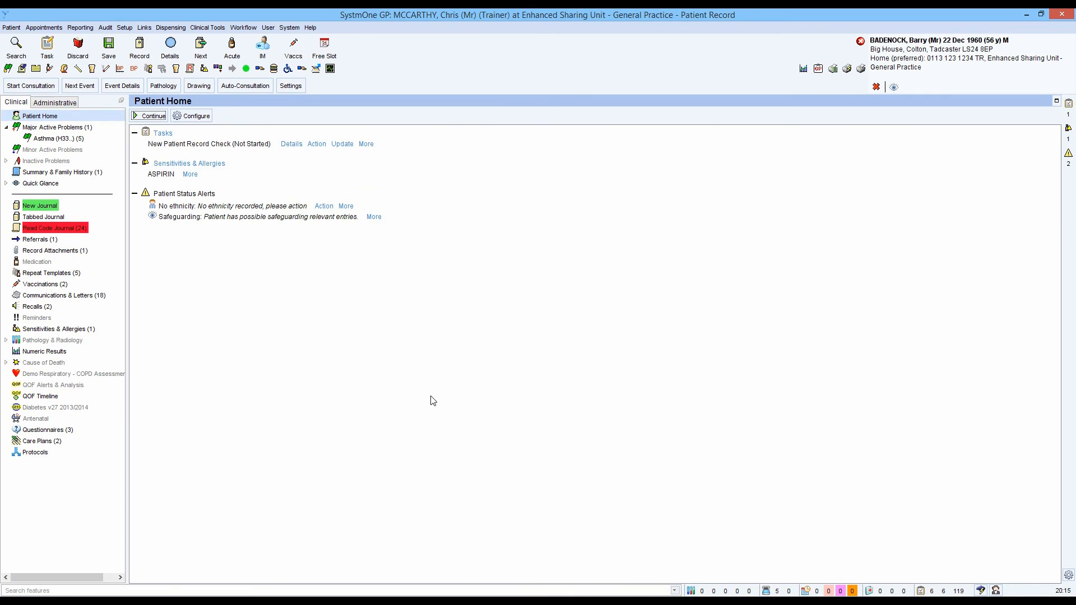